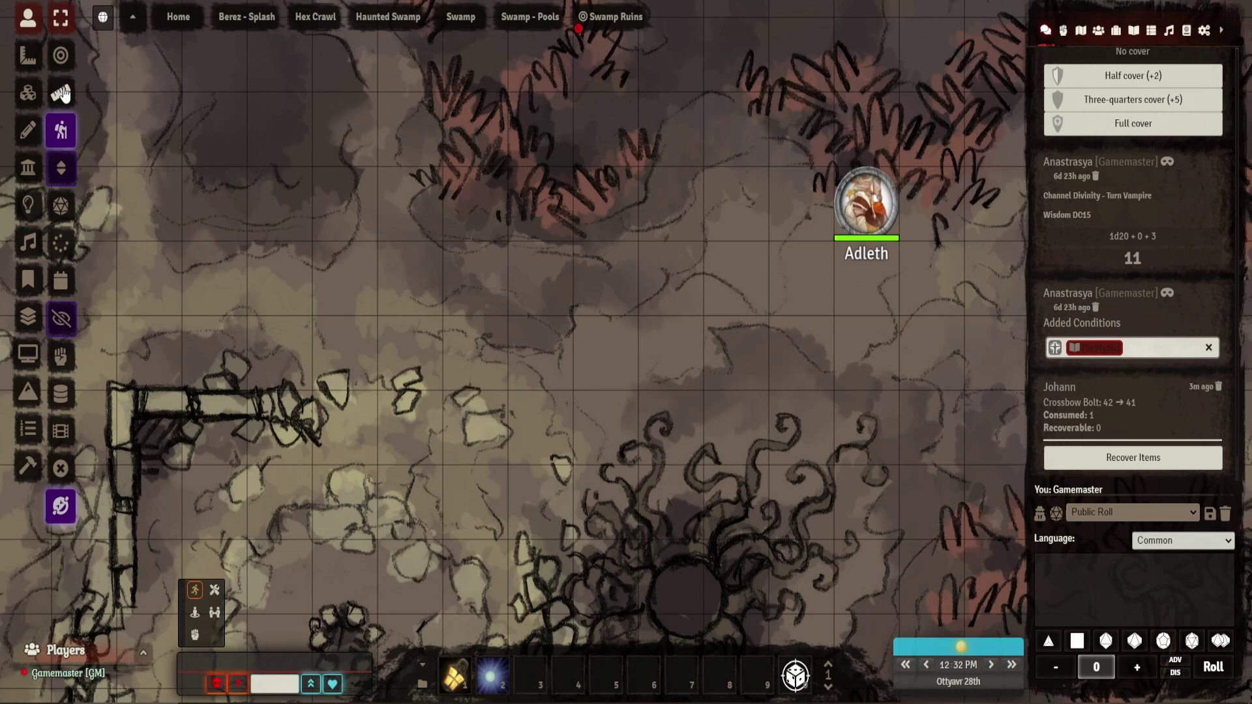
# Open the game's module settings and filter the module list by "dr" to find Drag Ruler
pyautogui.moveTo(849, 221)
pyautogui.click(1204, 31)
pyautogui.click(1139, 213)
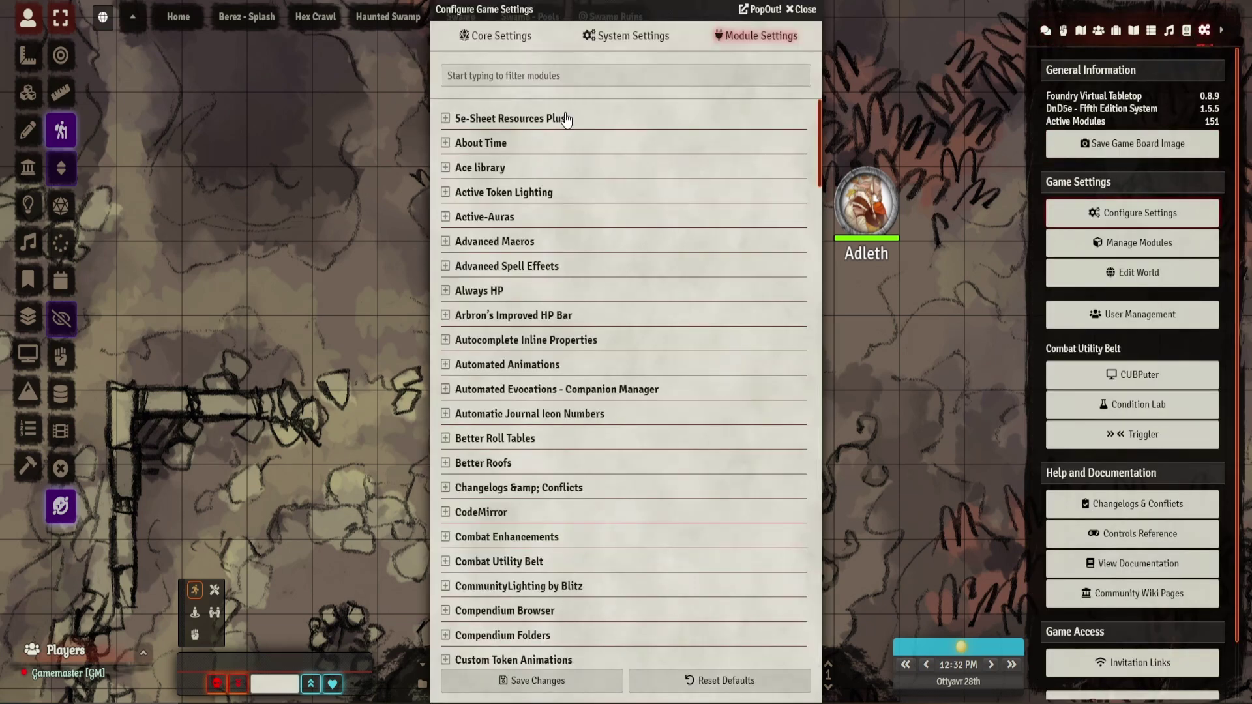
pyautogui.click(528, 75)
pyautogui.write('dr')
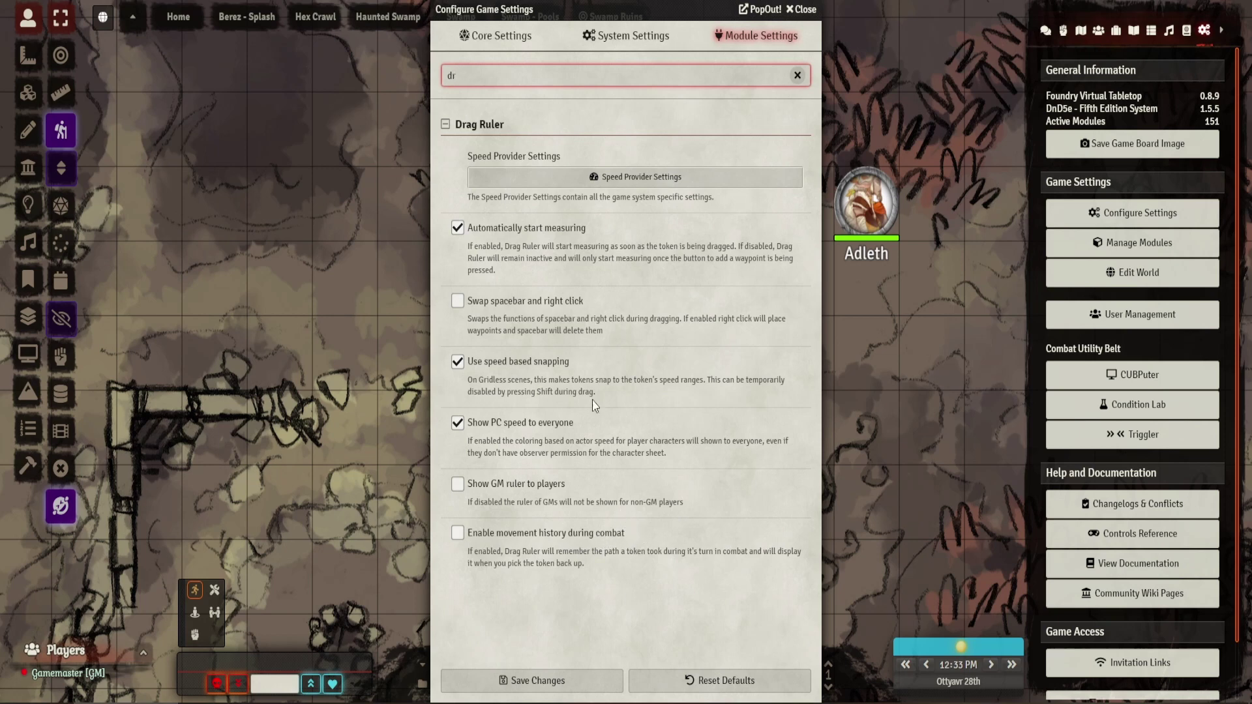
# Save Drag Ruler's speed provider settings with the Generic provider, clear the module filter and close the game settings
pyautogui.click(644, 178)
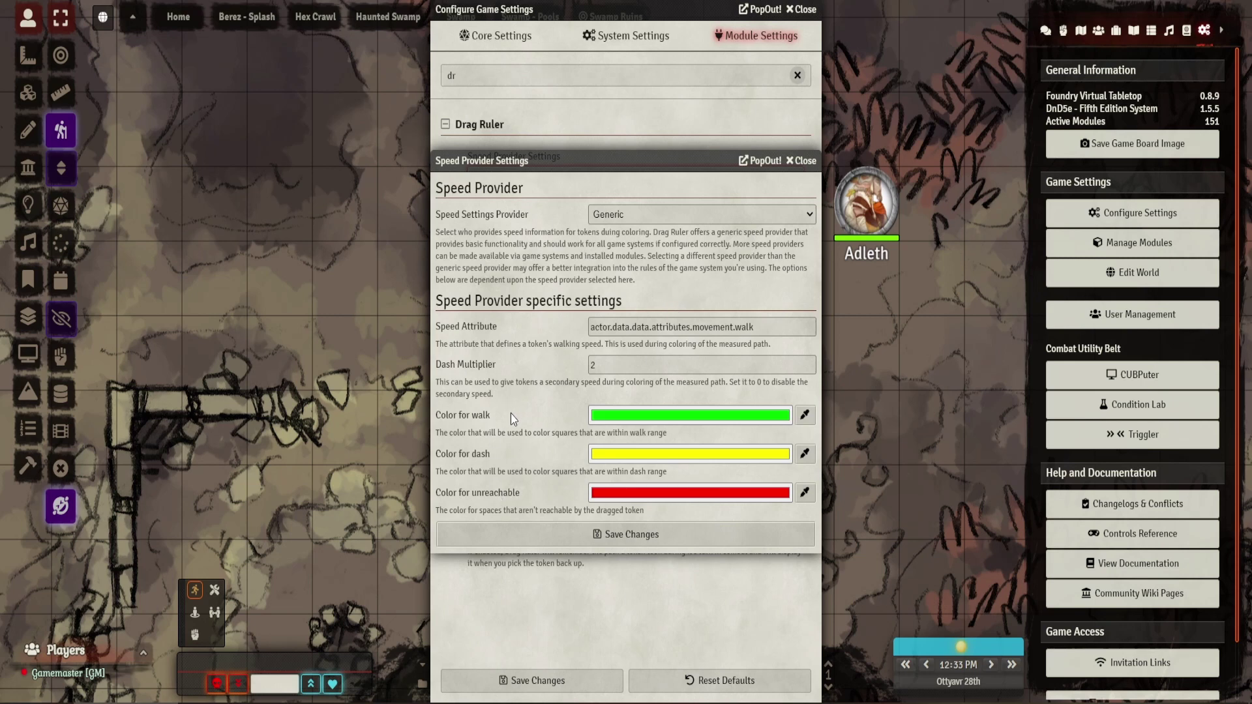
pyautogui.click(638, 219)
pyautogui.click(643, 228)
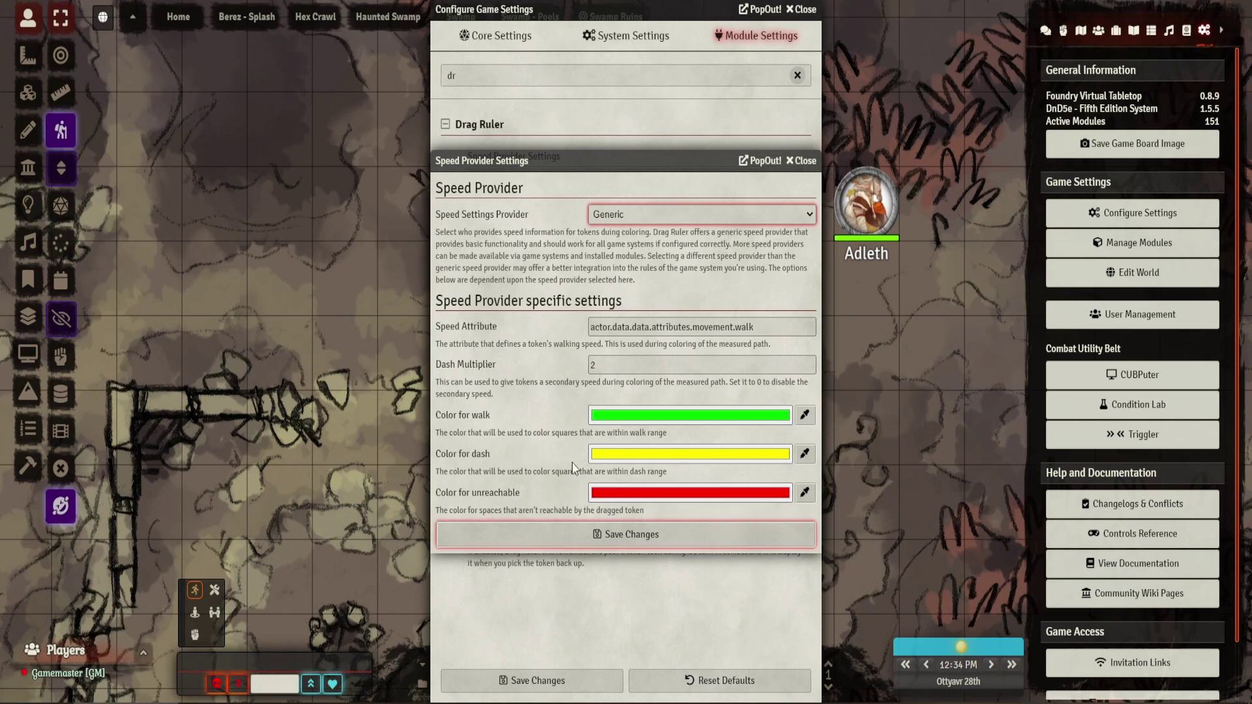
pyautogui.click(609, 545)
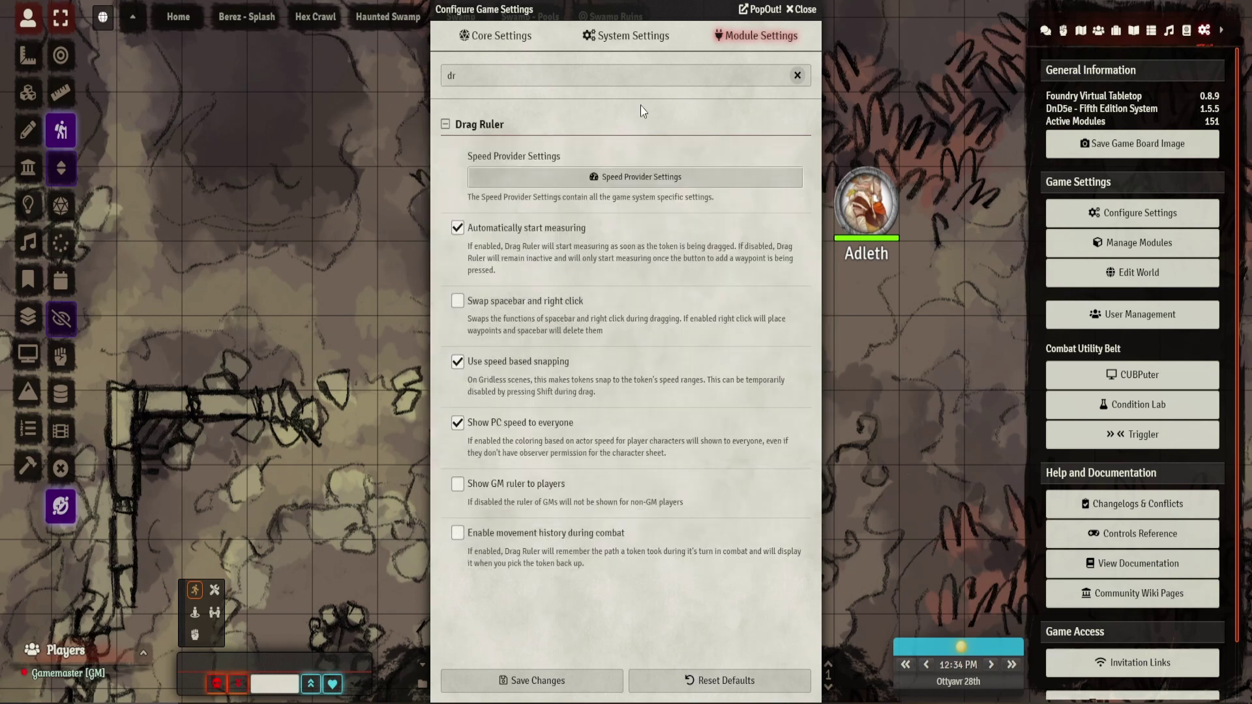
pyautogui.click(797, 76)
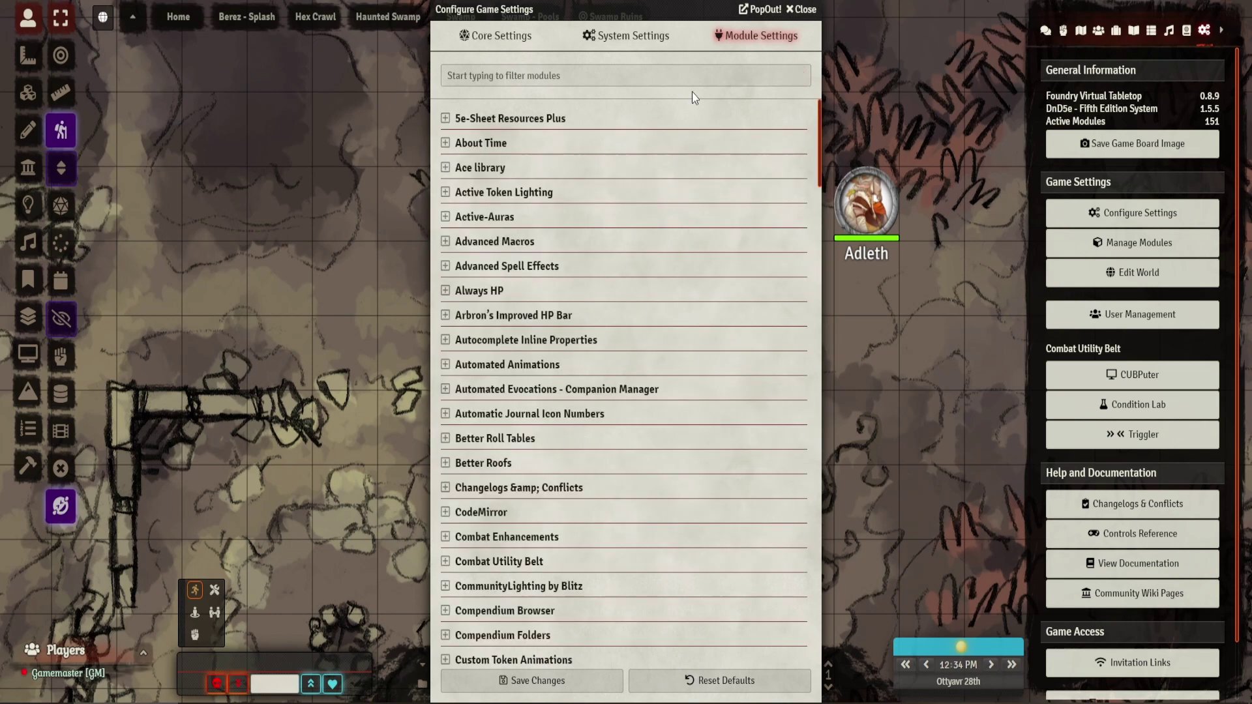
pyautogui.click(803, 9)
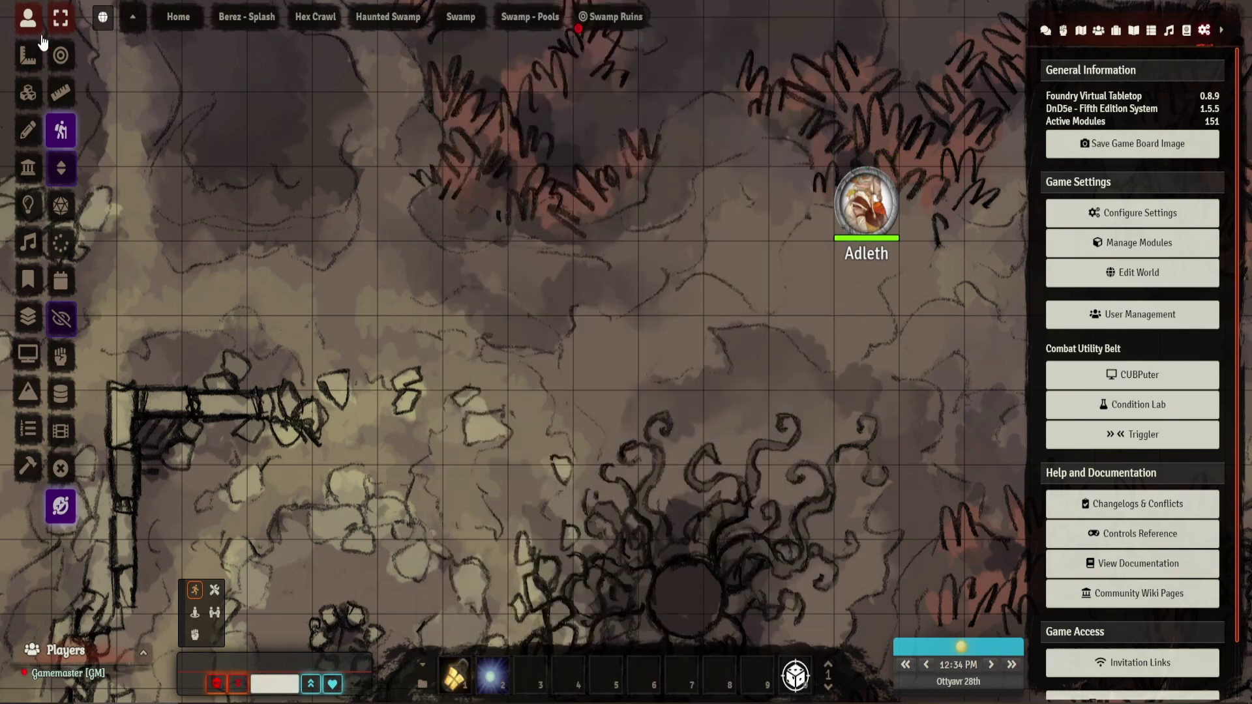
# Test the movement ruler by moving the character token 40 ft west, around the map and back to its starting square
pyautogui.click(60, 56)
pyautogui.click(28, 18)
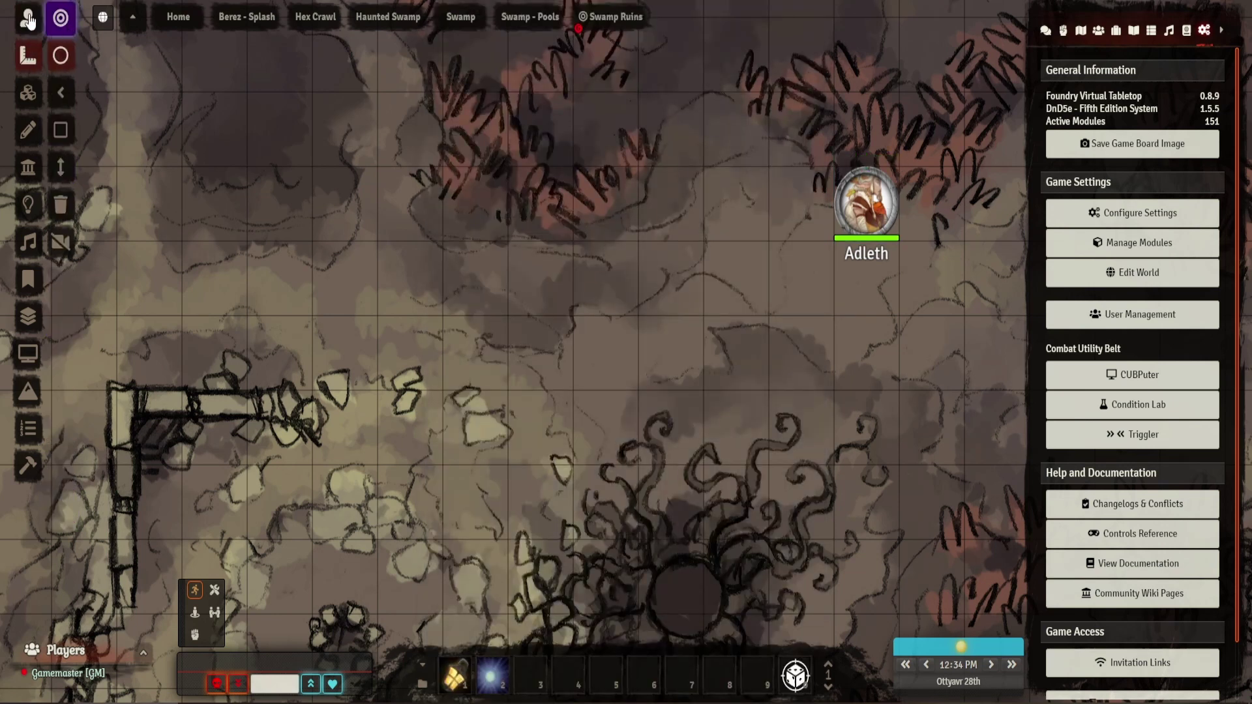
pyautogui.click(867, 205)
pyautogui.moveTo(867, 206); pyautogui.dragTo(330, 200)
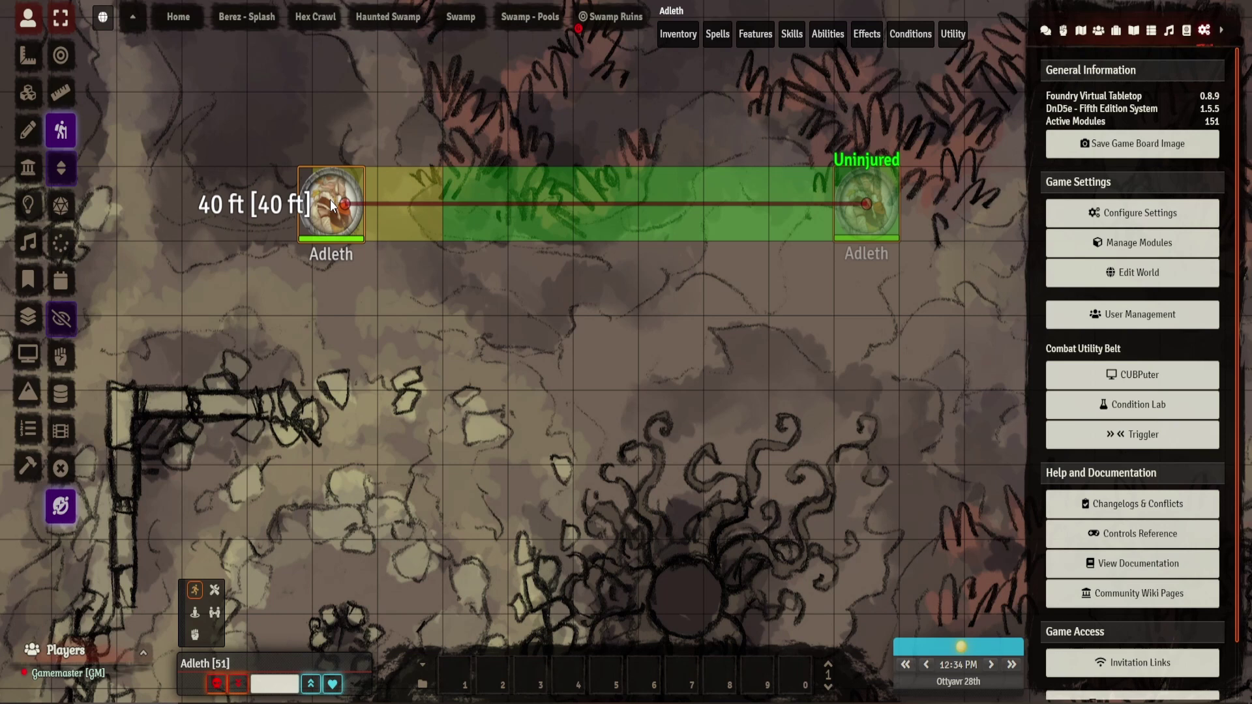
pyautogui.moveTo(329, 200); pyautogui.dragTo(287, 475)
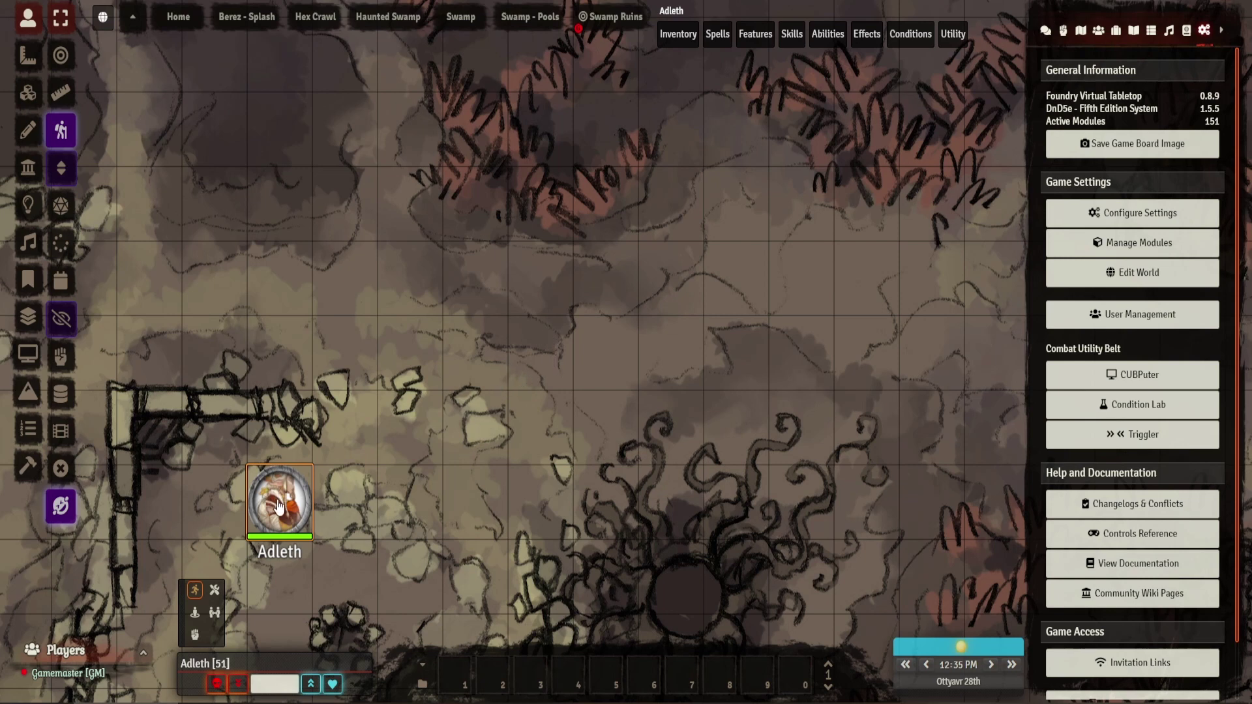
pyautogui.moveTo(278, 505); pyautogui.dragTo(608, 260)
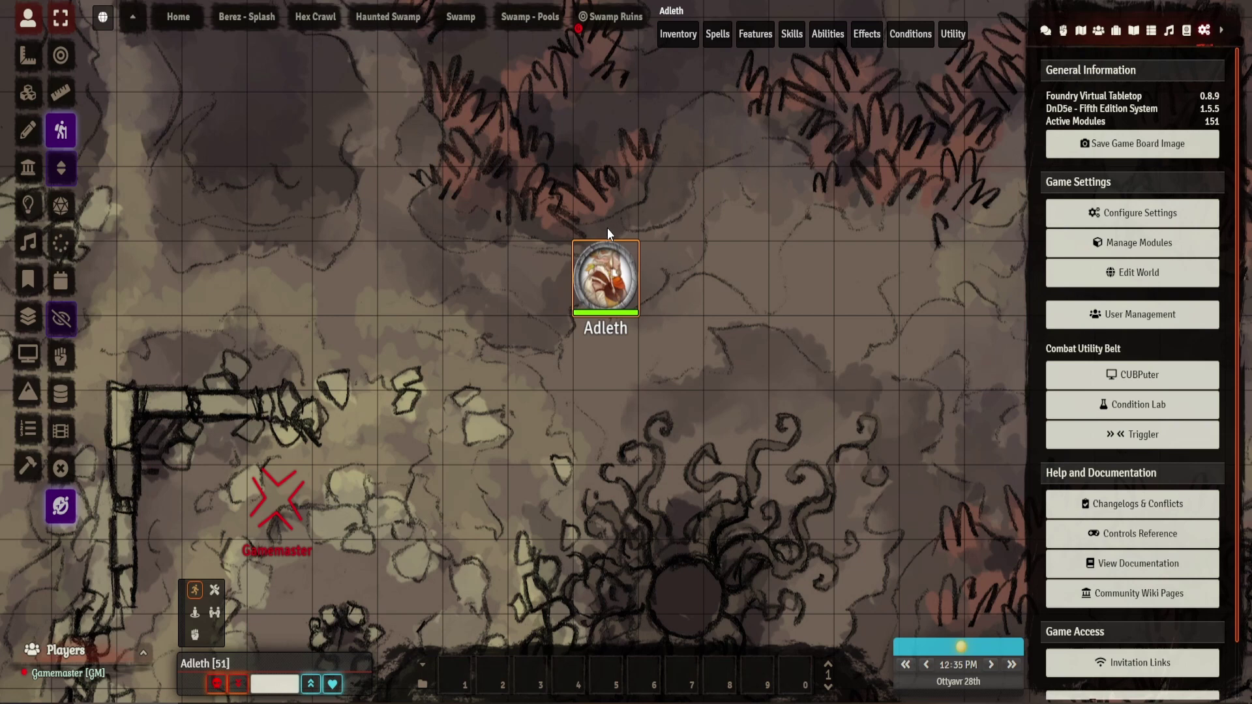
pyautogui.moveTo(610, 250); pyautogui.dragTo(872, 200)
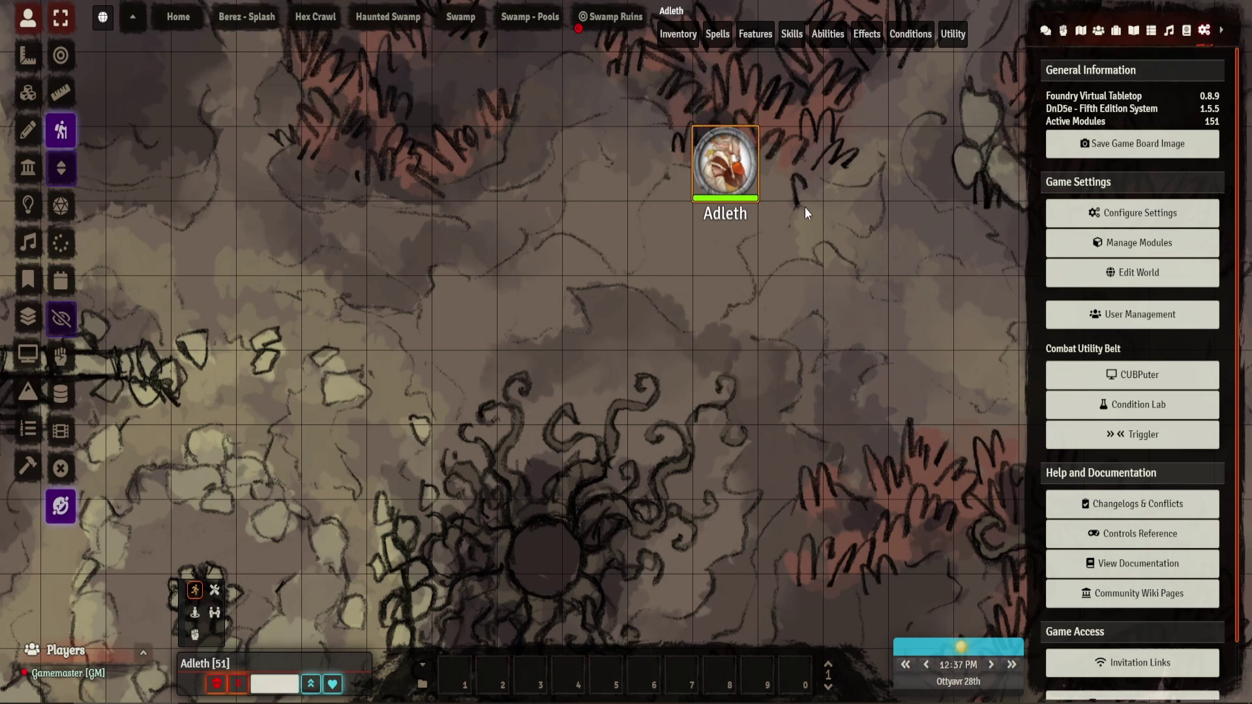
# Filter the module settings by "enh" and review the Enhanced Terrain Layer options
pyautogui.click(1120, 227)
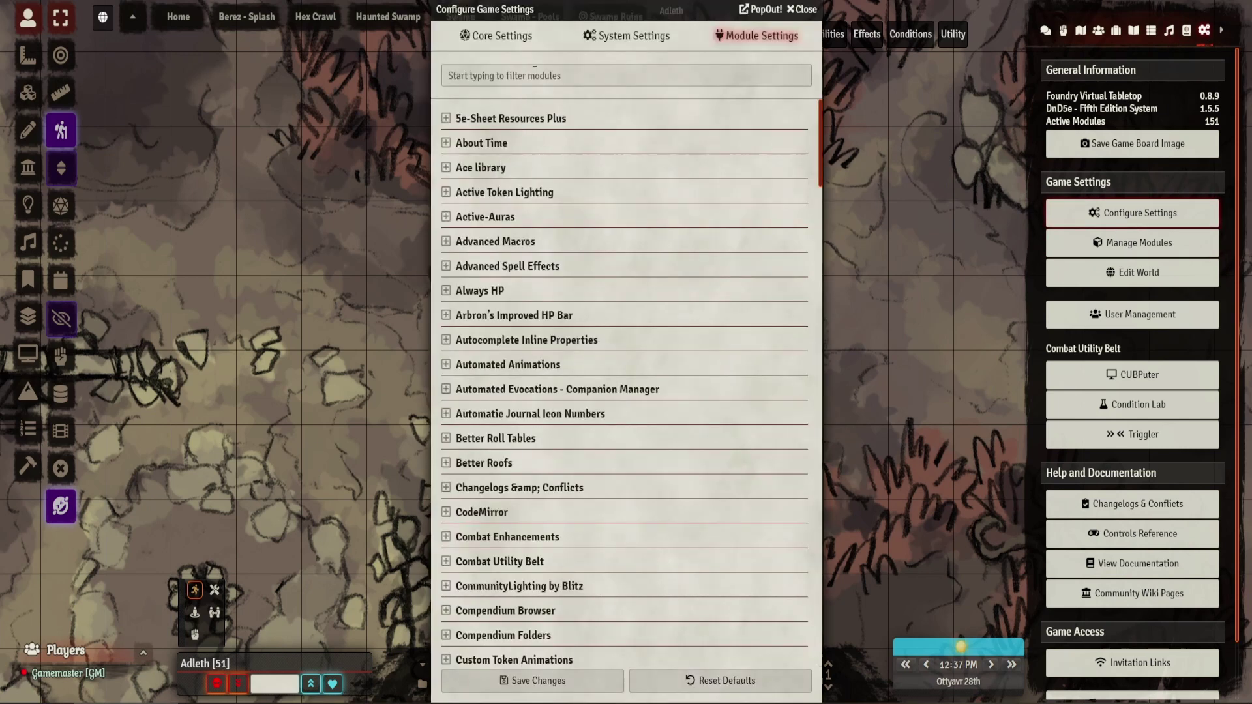
pyautogui.click(533, 71)
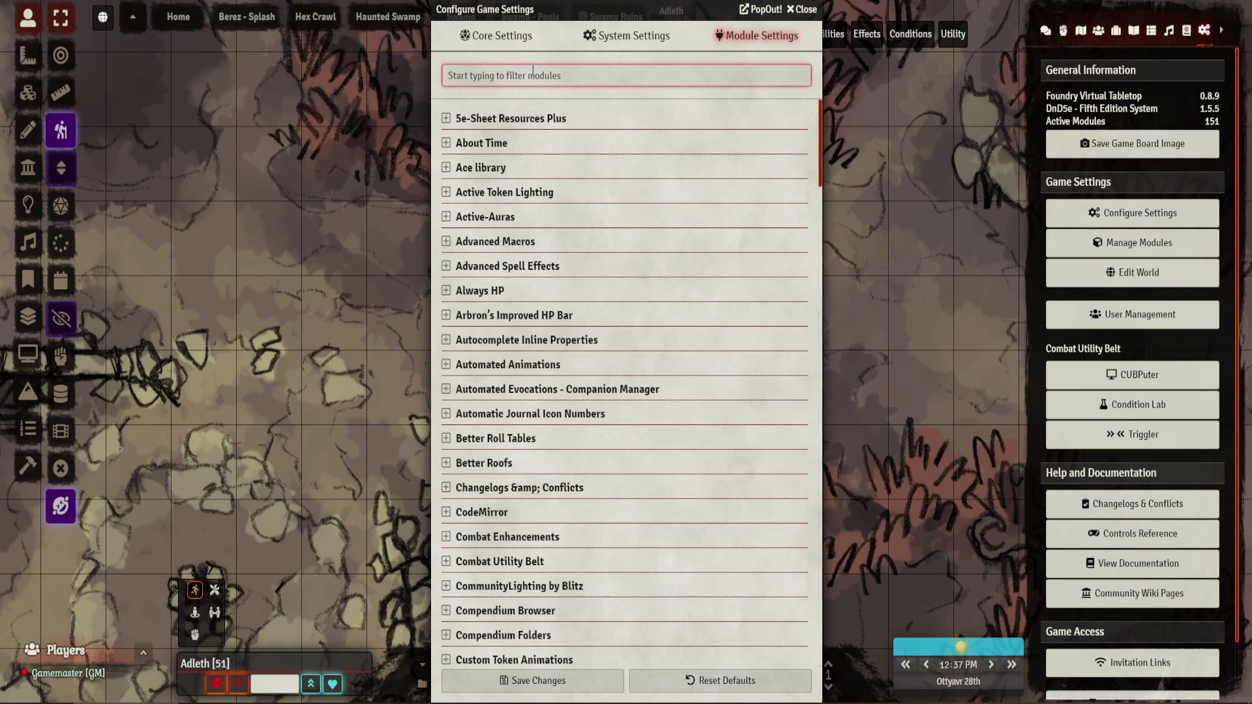
pyautogui.write('en')
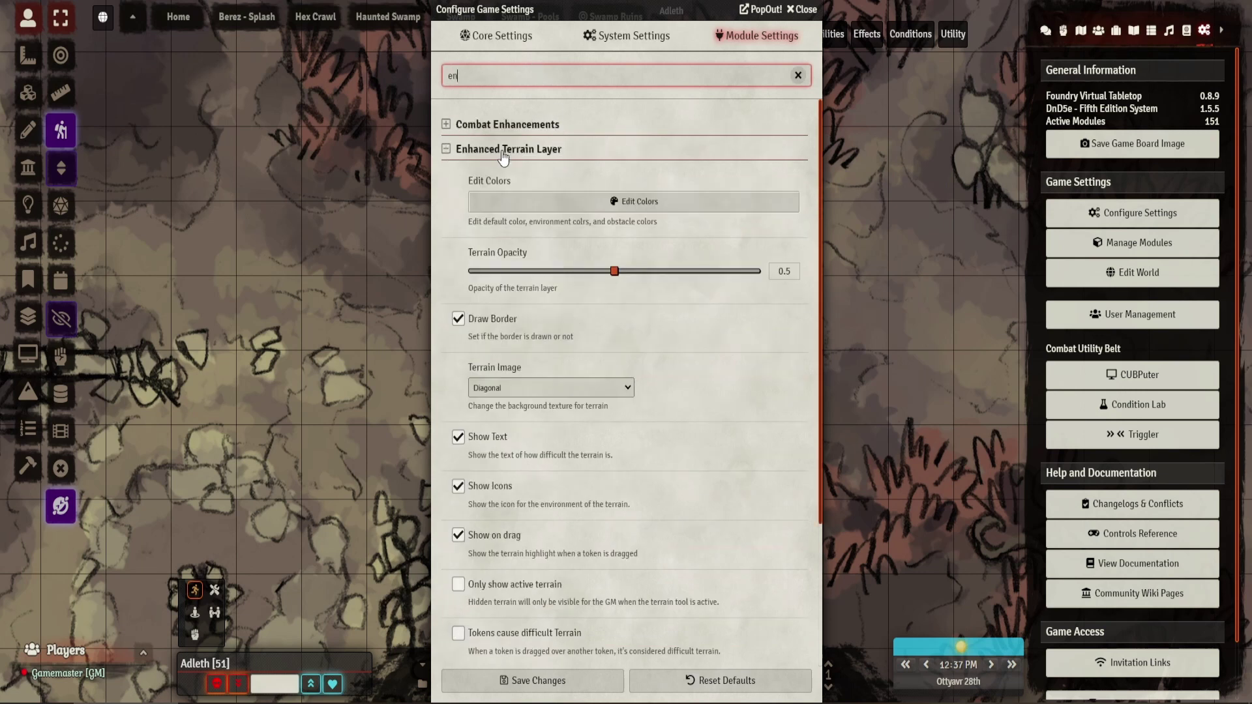
pyautogui.write('h')
pyautogui.scroll(-2, 568, 185)
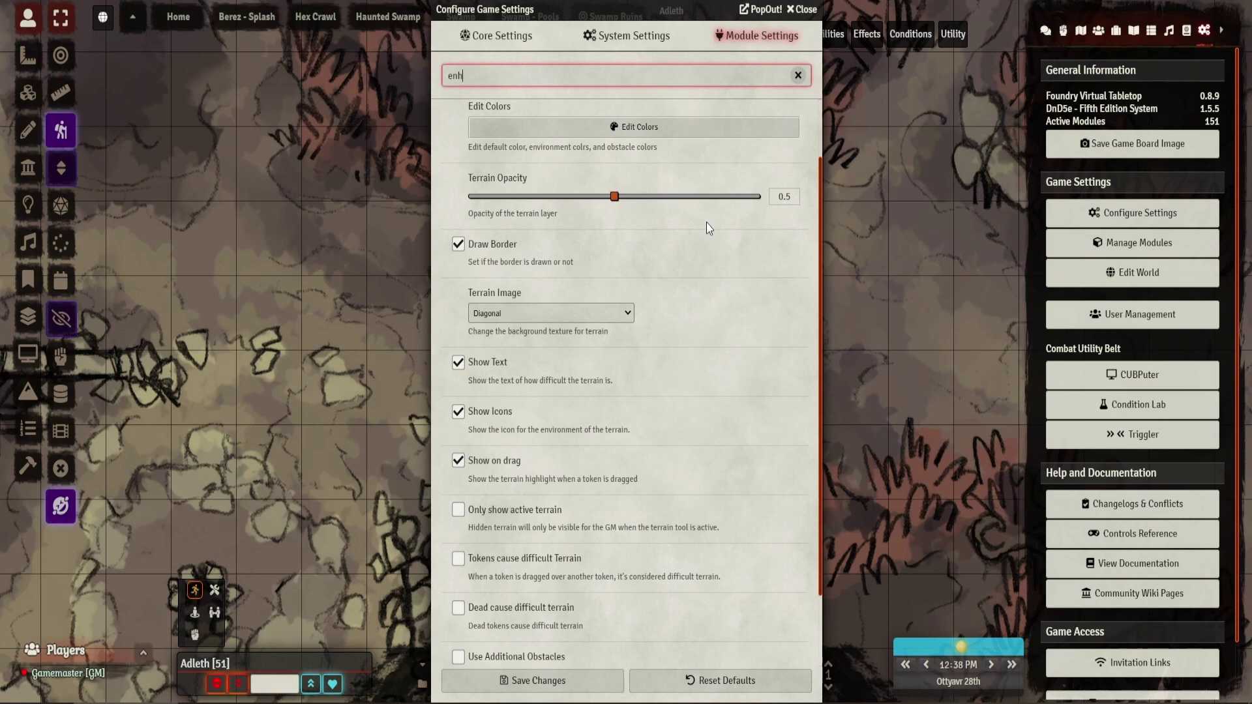
pyautogui.scroll(-1, 703, 289)
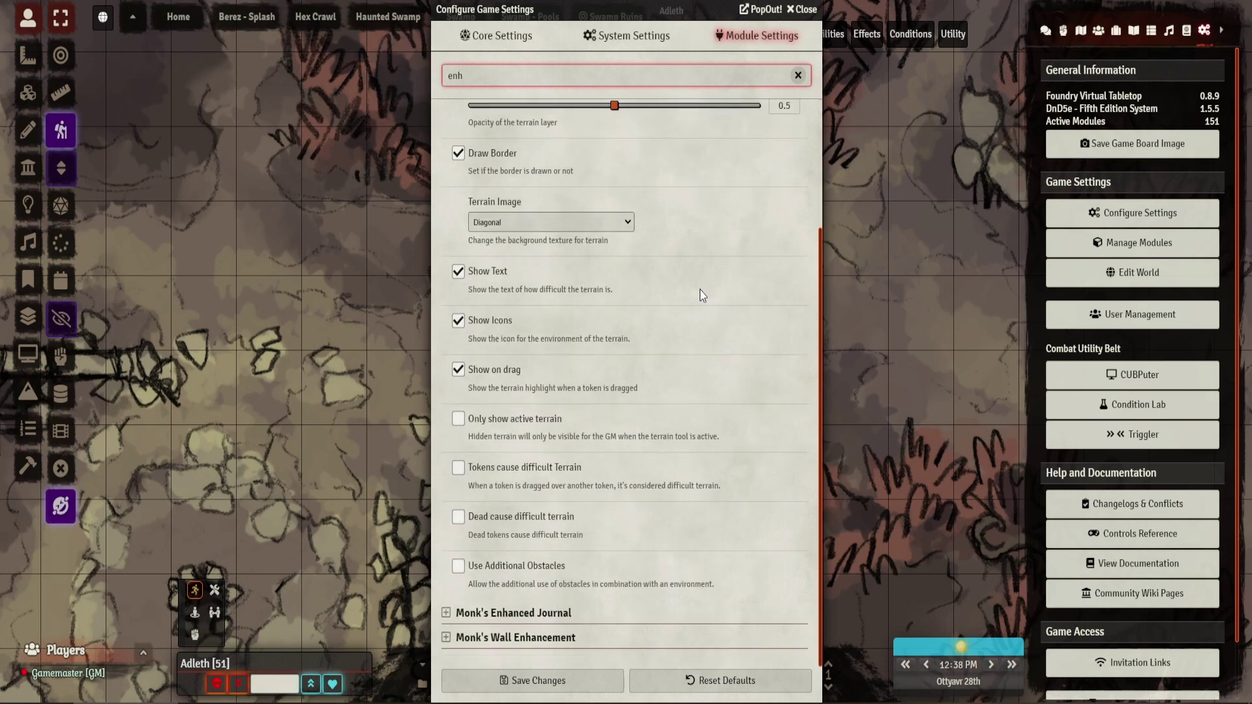
pyautogui.scroll(1, 698, 291)
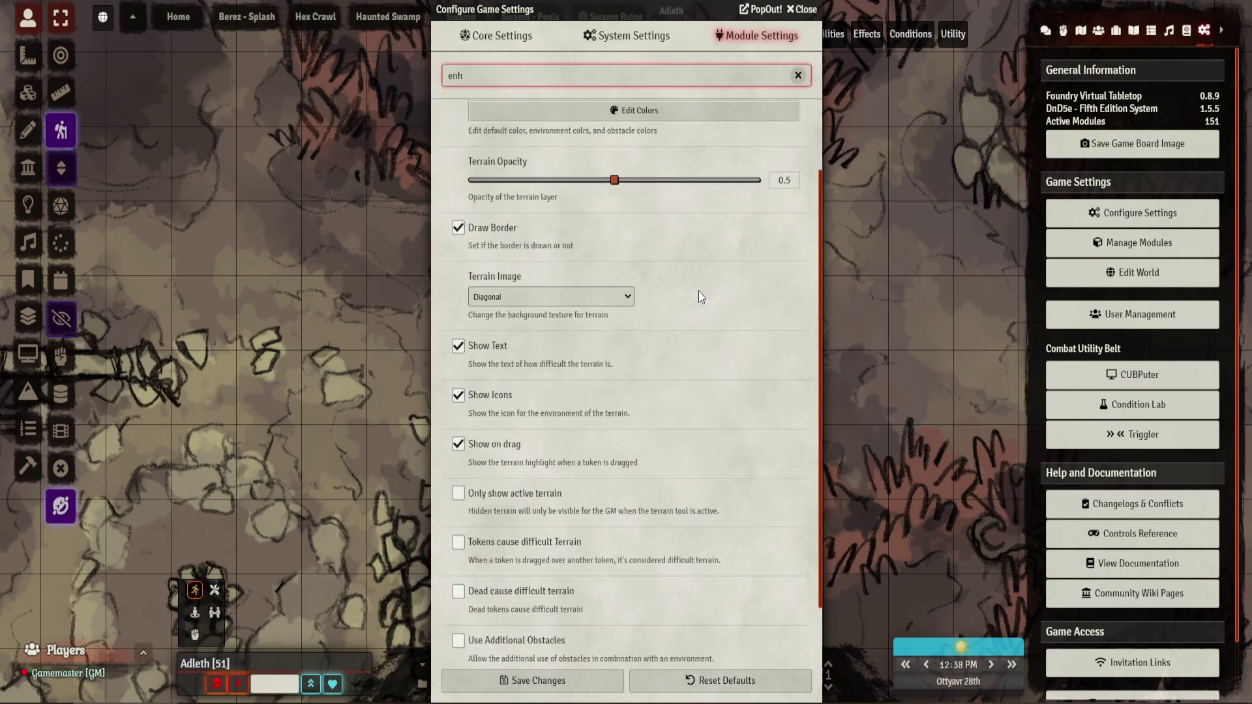
# Review Enhanced Terrain Layer's environment and obstacle colors and its difficult terrain options, and close the game settings unchanged
pyautogui.click(681, 110)
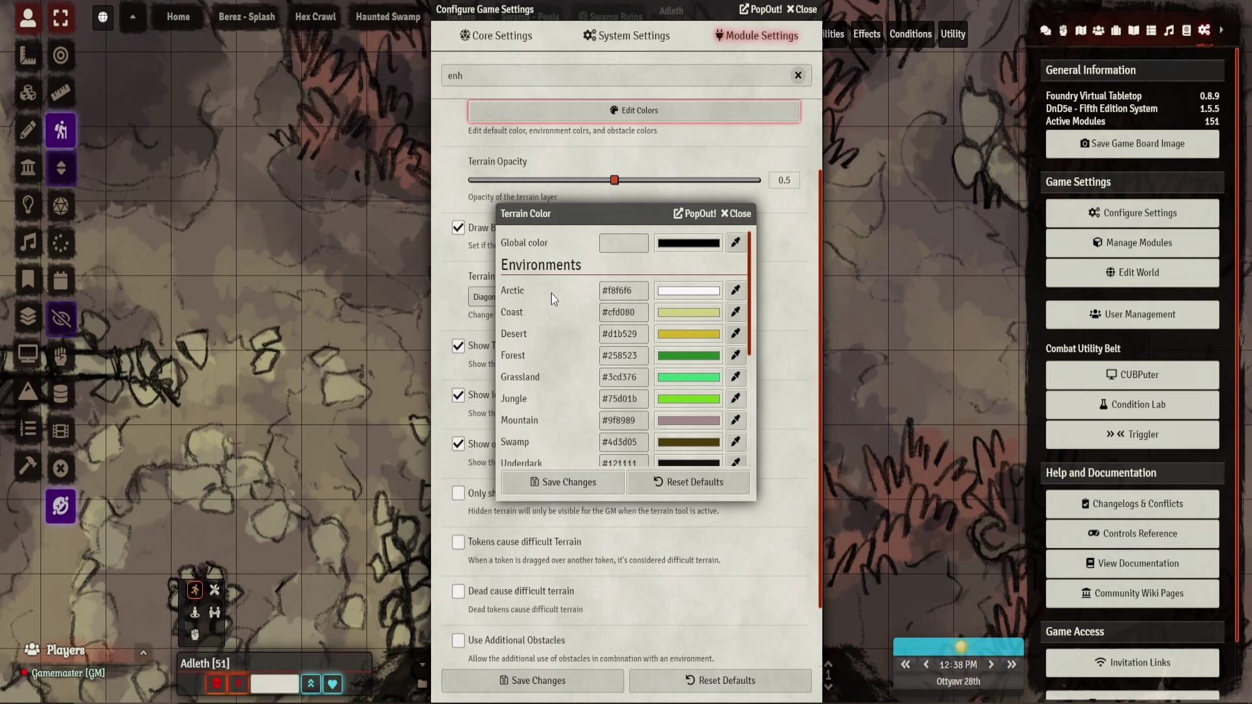
pyautogui.scroll(-2, 549, 331)
pyautogui.scroll(-2, 556, 383)
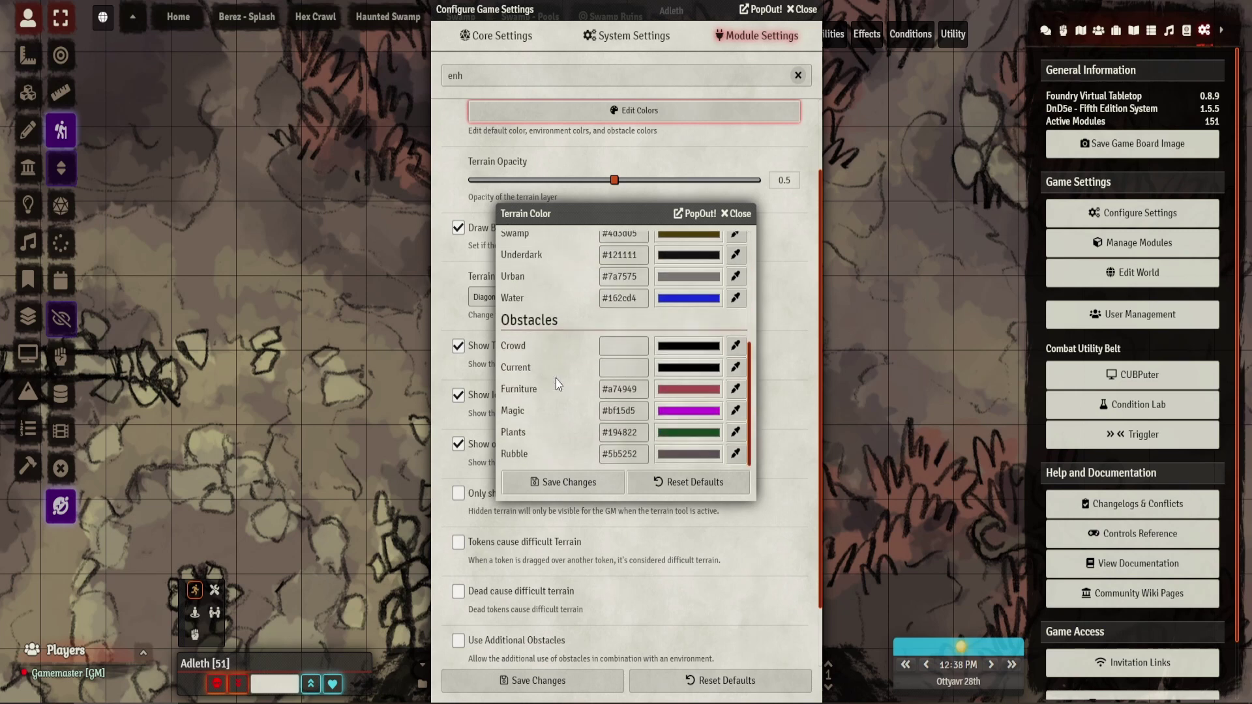
pyautogui.scroll(4, 557, 375)
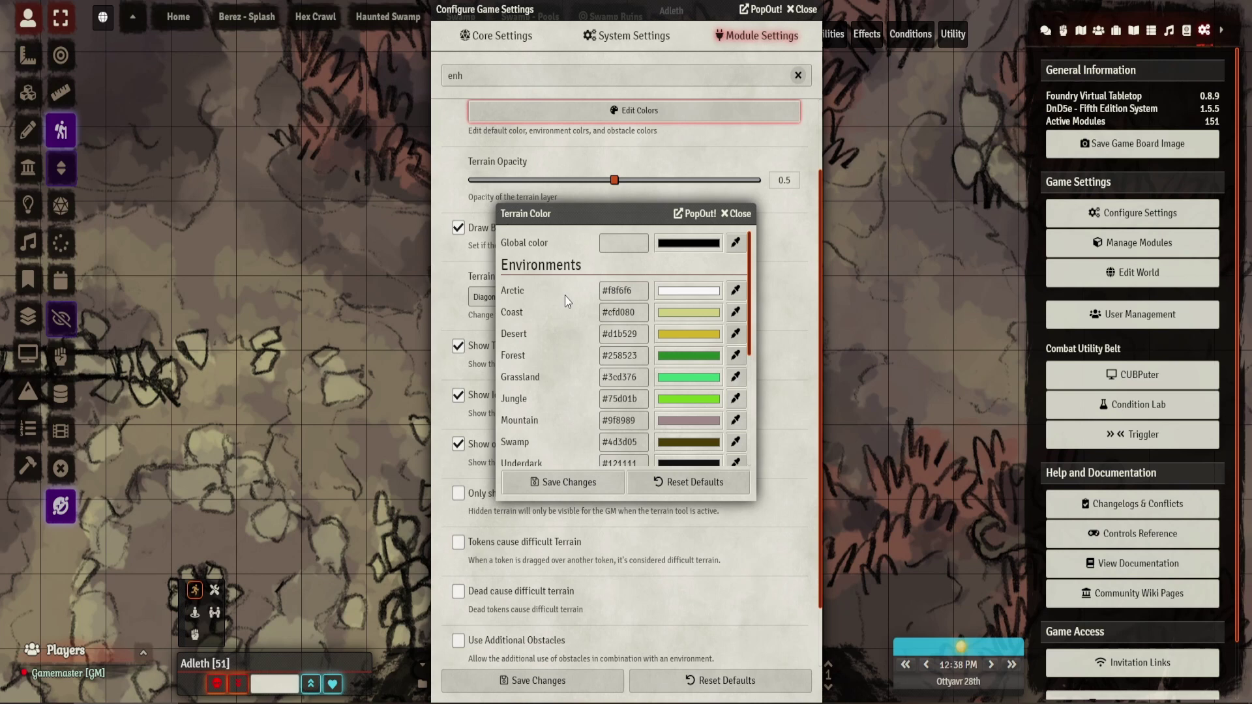
pyautogui.scroll(-1, 565, 295)
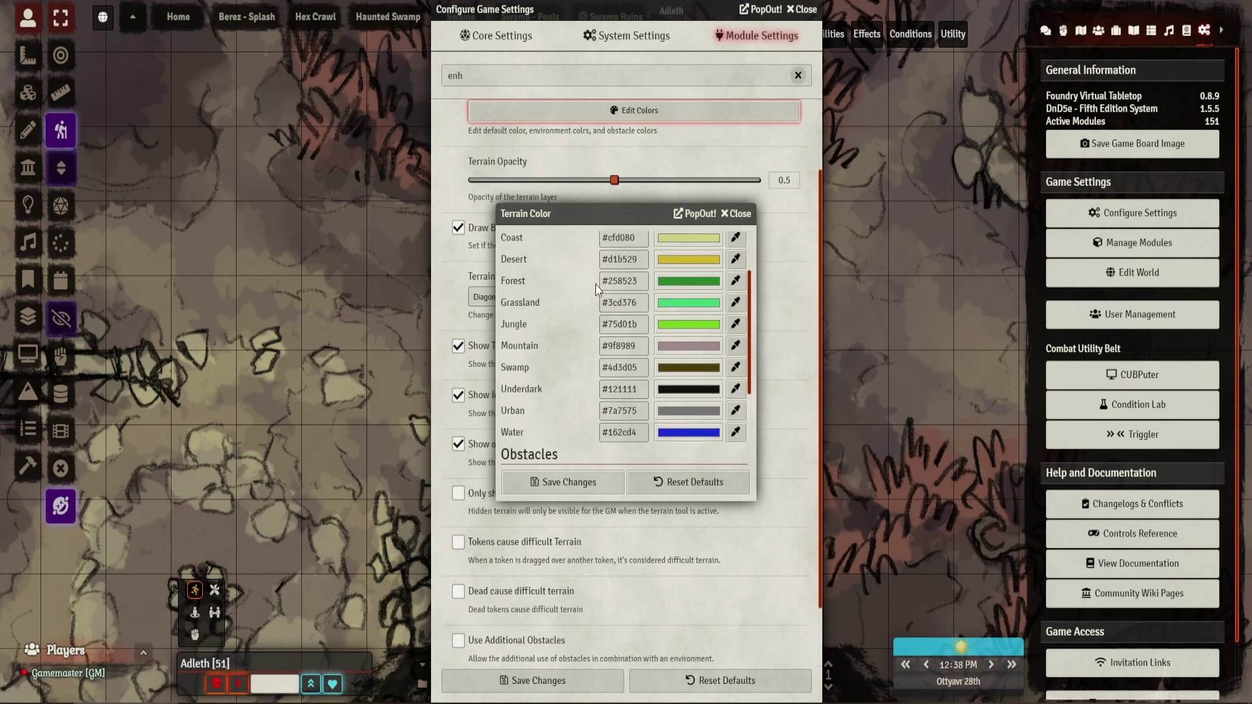
pyautogui.click(738, 213)
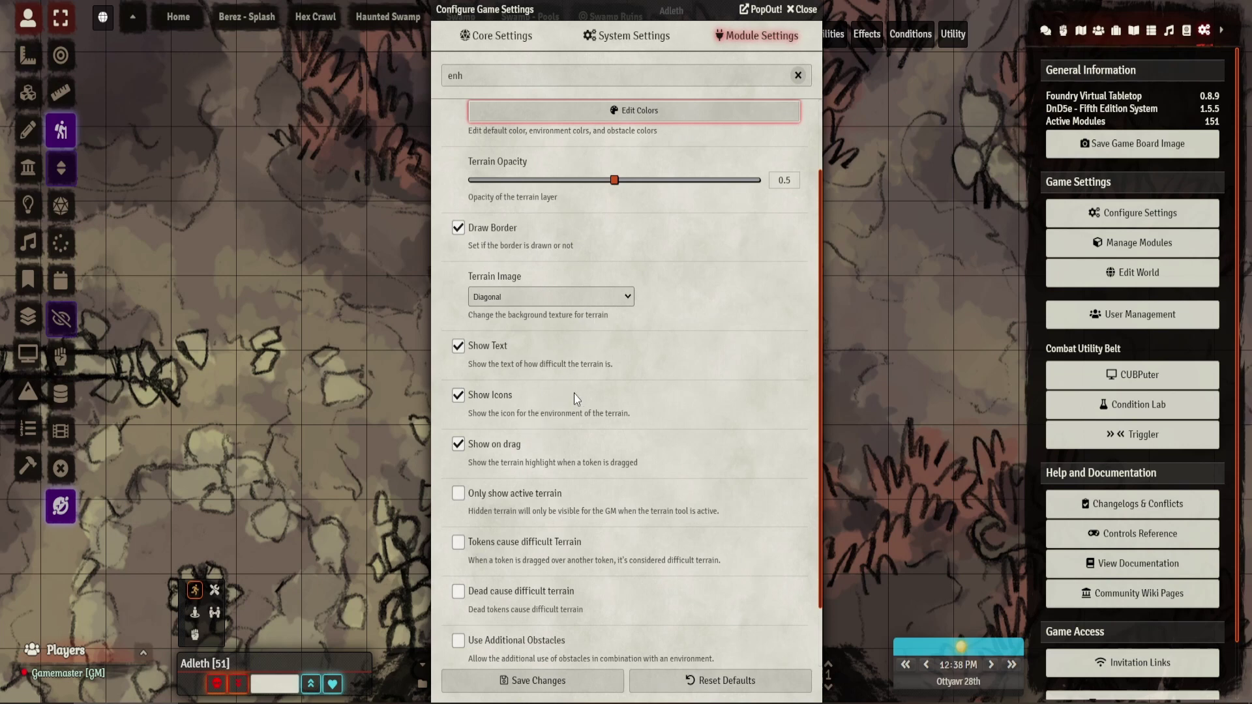
pyautogui.scroll(-1, 581, 416)
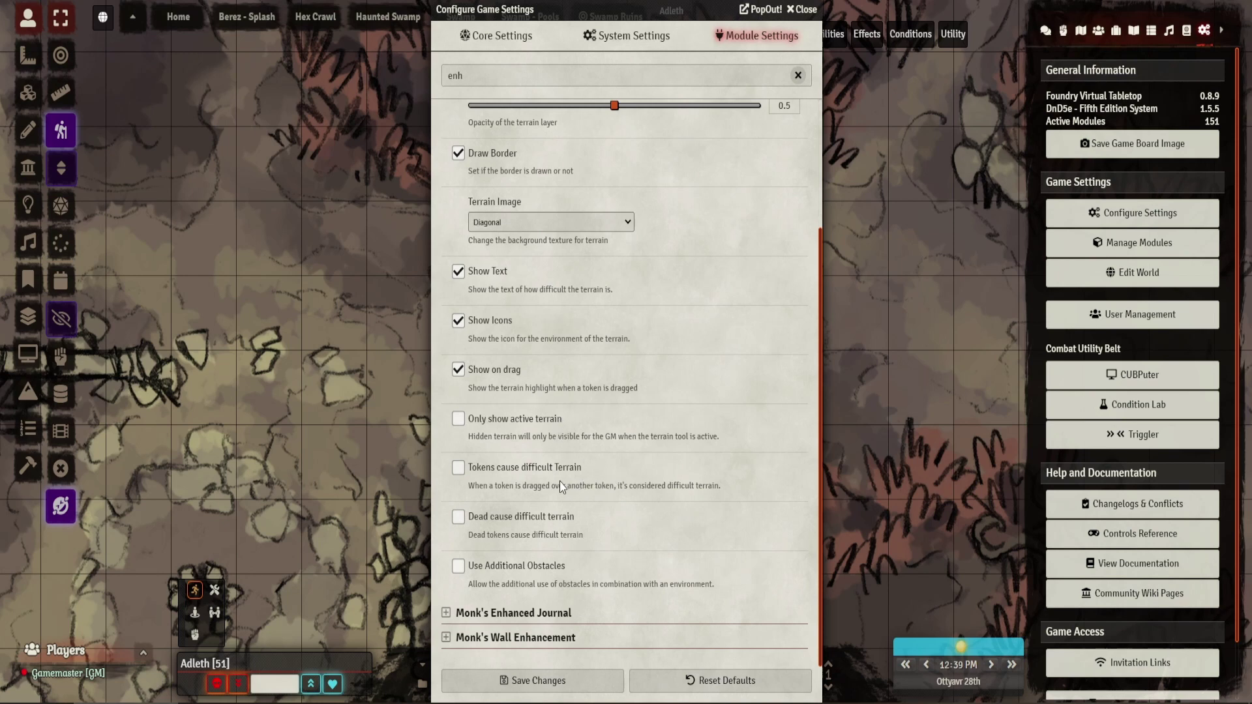
pyautogui.click(806, 9)
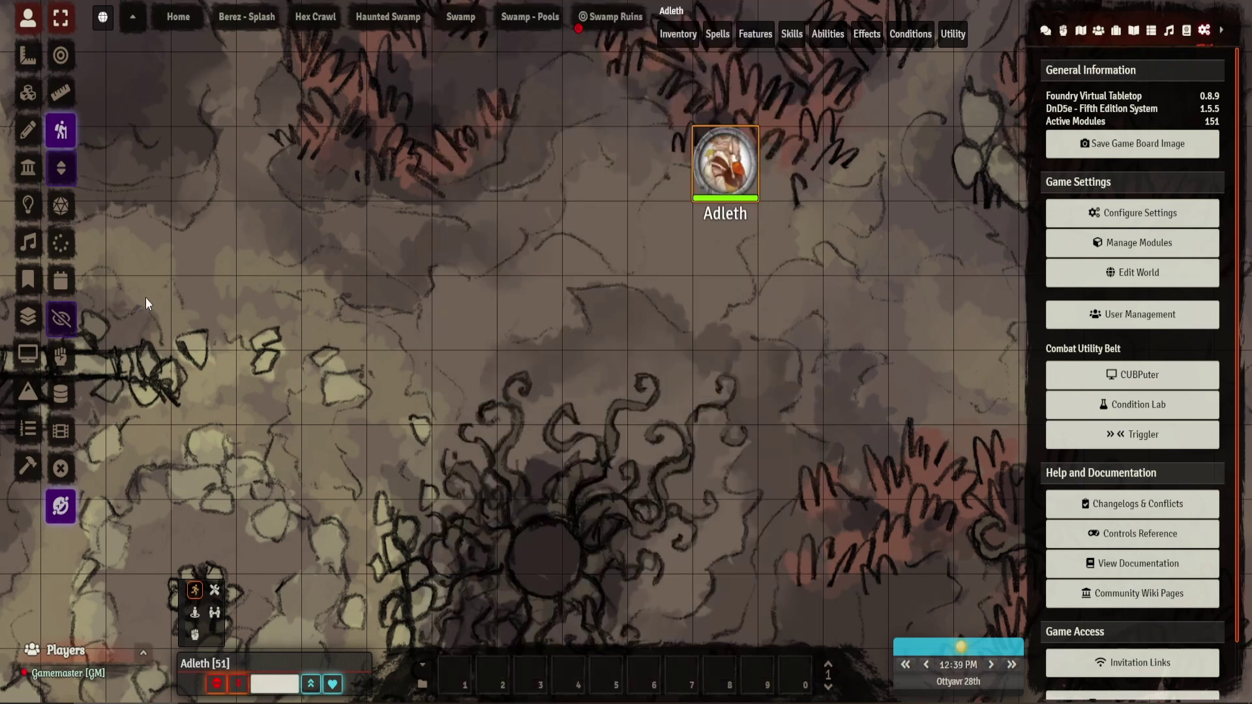
# Draw a rectangular terrain area 5 by 3 grid squares west of the character token, with a movement cost multiplier of 2
pyautogui.click(27, 395)
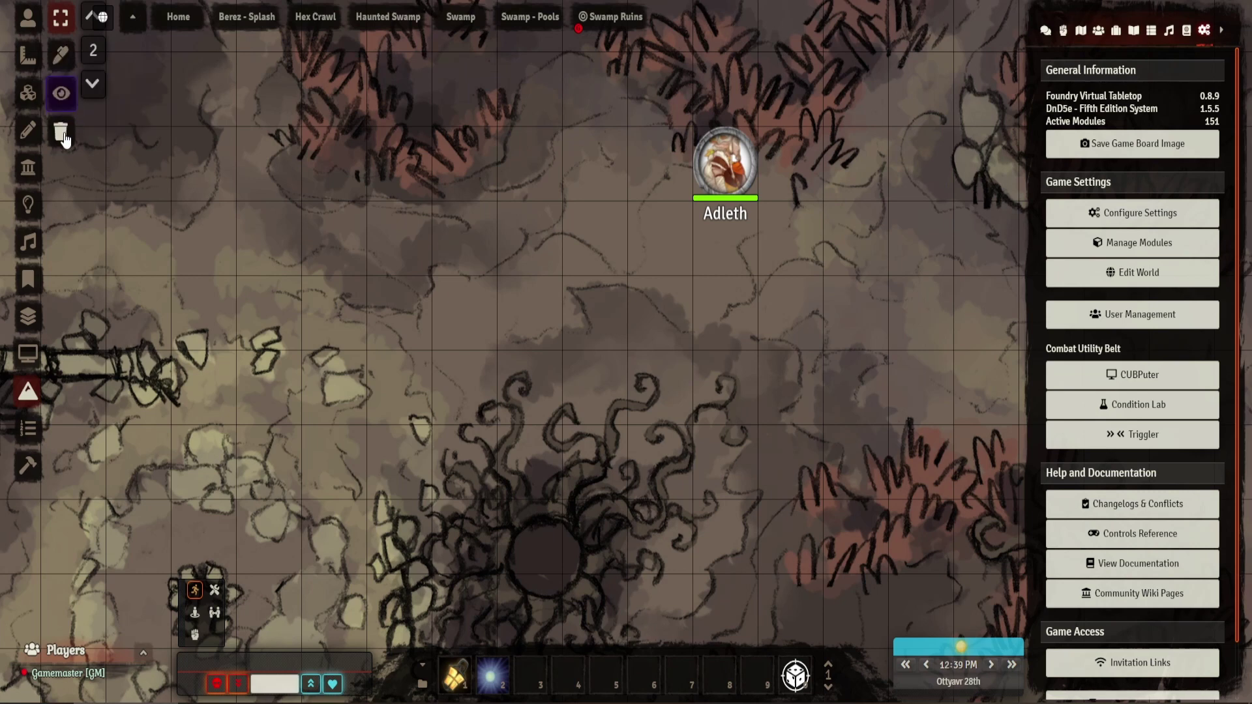
pyautogui.click(93, 58)
pyautogui.click(63, 58)
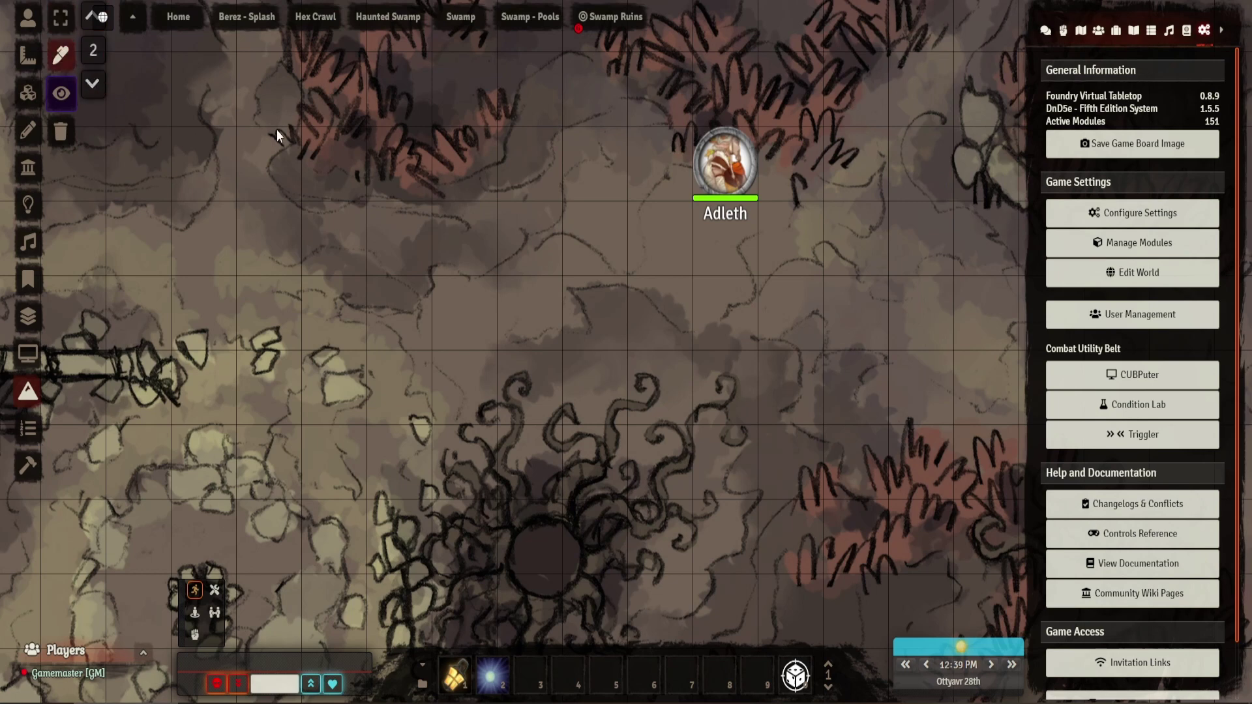
pyautogui.moveTo(237, 127)
pyautogui.mouseDown()
pyautogui.moveTo(379, 178)
pyautogui.moveTo(483, 160)
pyautogui.moveTo(561, 127)
pyautogui.mouseUp()
pyautogui.click(559, 128)
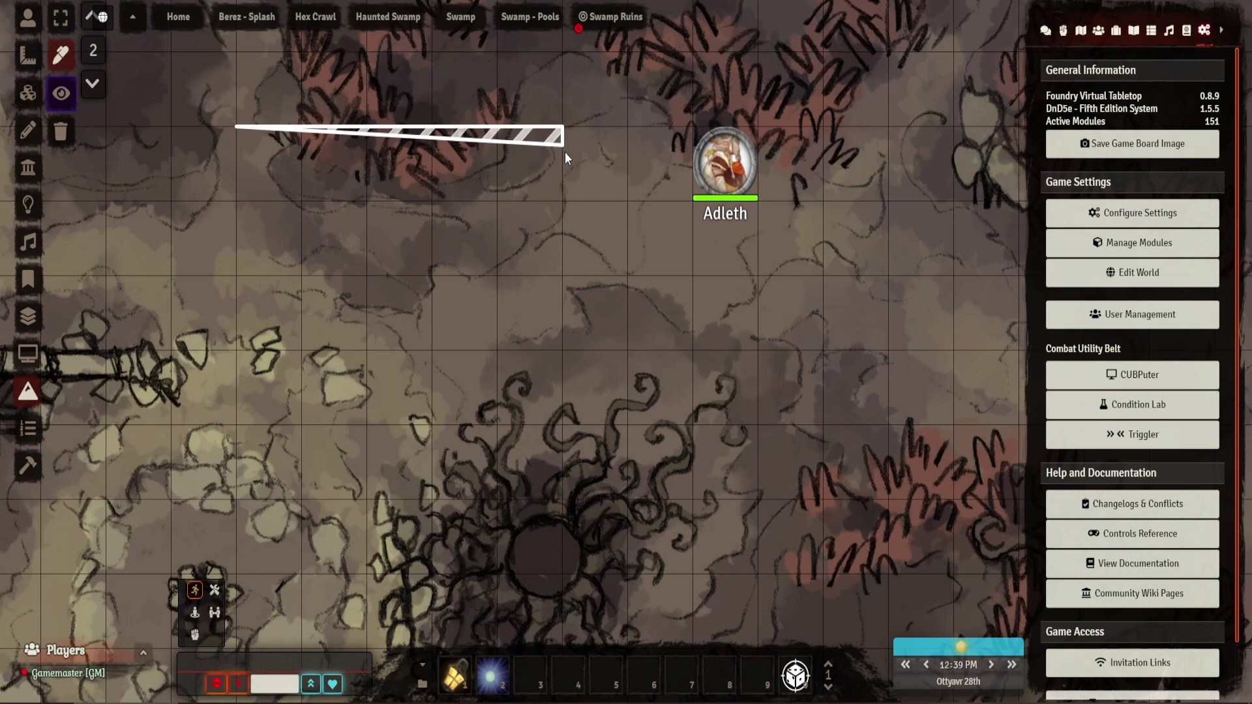
pyautogui.click(562, 351)
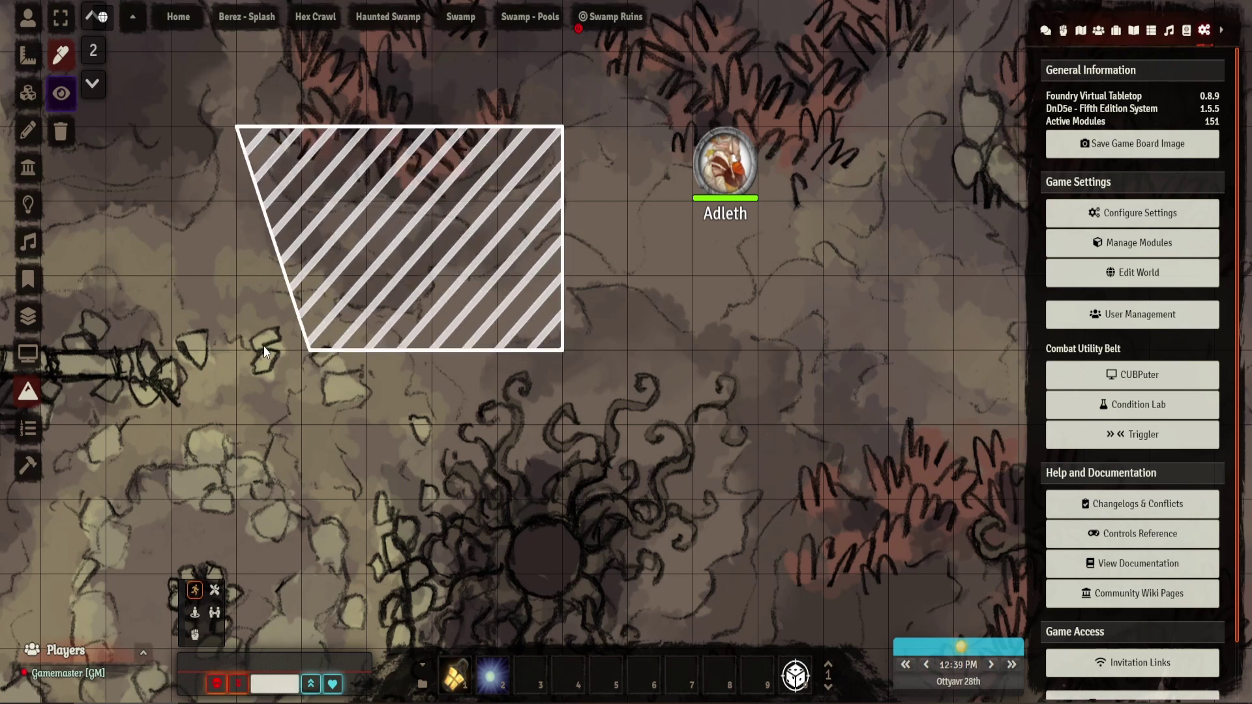
pyautogui.doubleClick(236, 352)
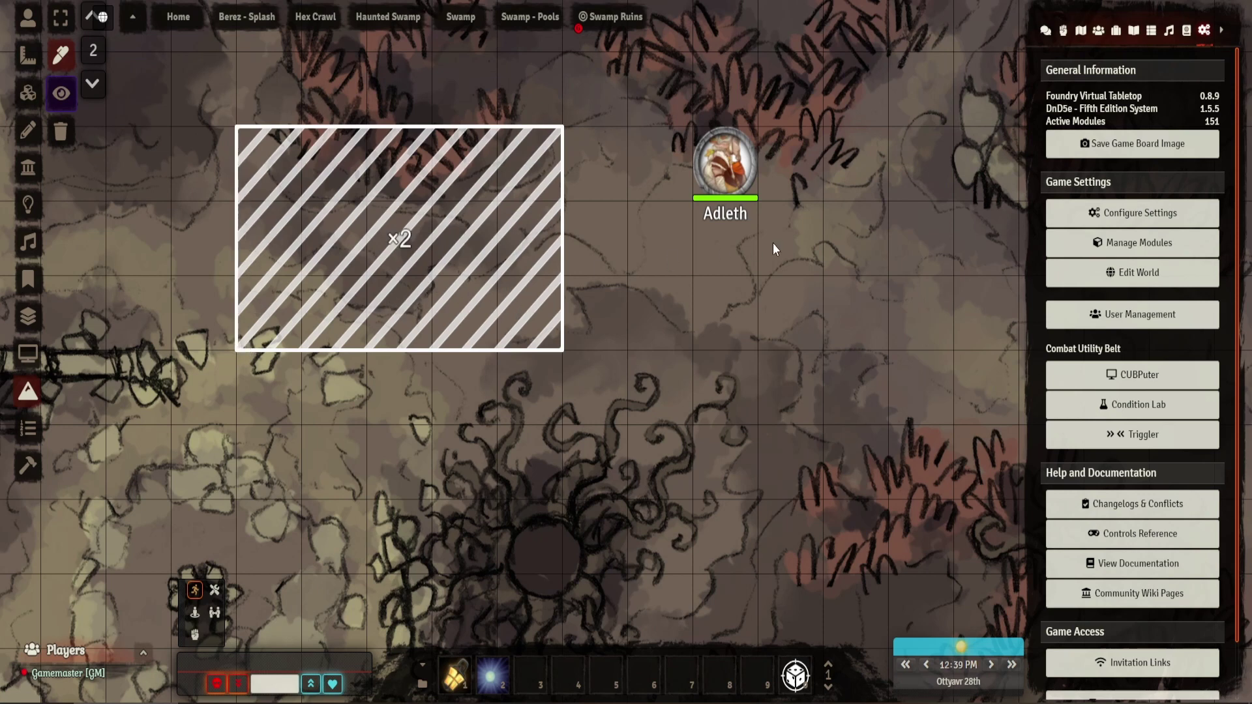
# Move the character token west into the easternmost column of the ×2 terrain area
pyautogui.click(28, 26)
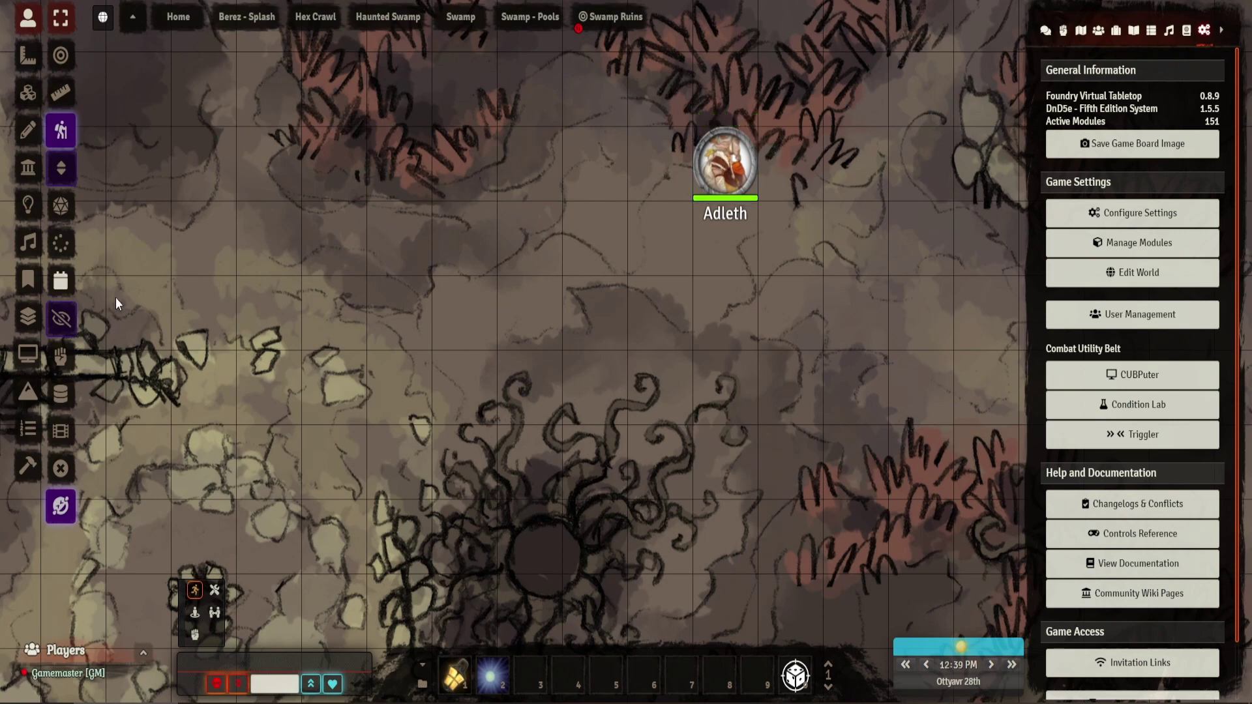
pyautogui.moveTo(727, 161)
pyautogui.mouseDown()
pyautogui.moveTo(630, 178)
pyautogui.moveTo(533, 226)
pyautogui.moveTo(600, 226)
pyautogui.moveTo(291, 241)
pyautogui.moveTo(303, 257)
pyautogui.moveTo(275, 305)
pyautogui.moveTo(196, 363)
pyautogui.moveTo(213, 291)
pyautogui.moveTo(201, 244)
pyautogui.moveTo(612, 219)
pyautogui.moveTo(522, 238)
pyautogui.mouseUp()
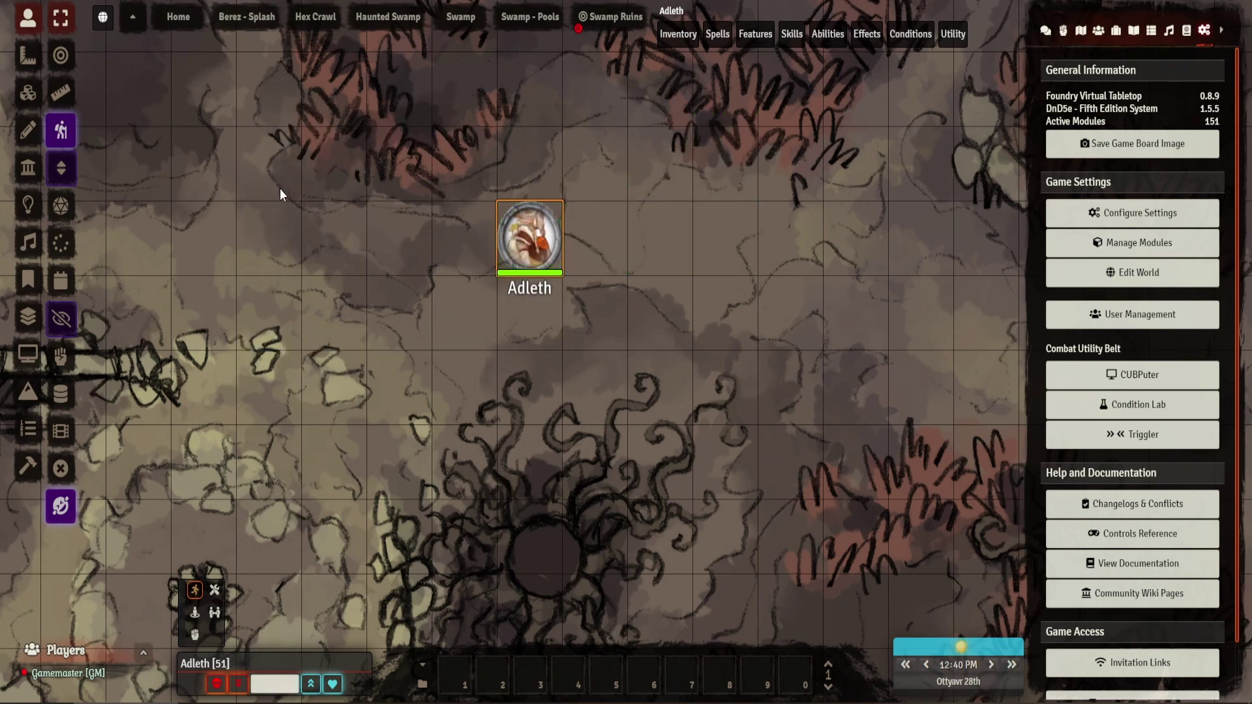
# Return to the terrain layer, request clearing all terrain objects from the scene, and dismiss the deletion
pyautogui.click(27, 391)
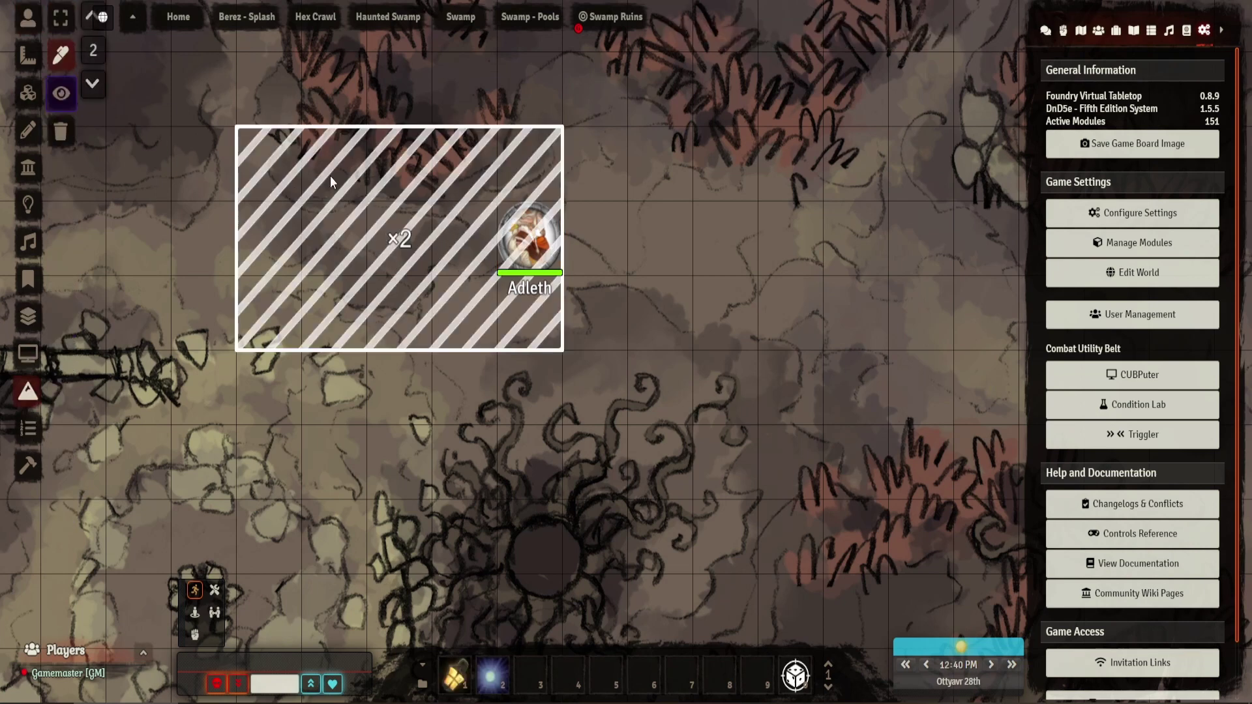
pyautogui.click(61, 131)
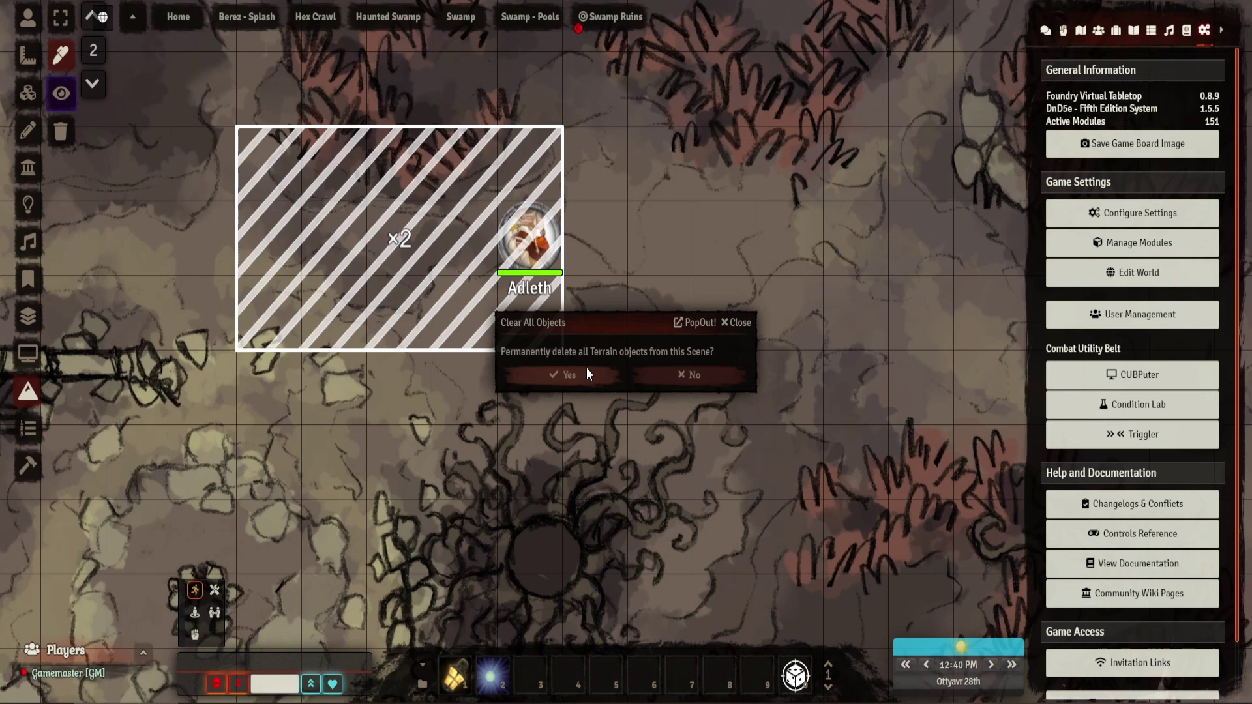
pyautogui.press('Escape')
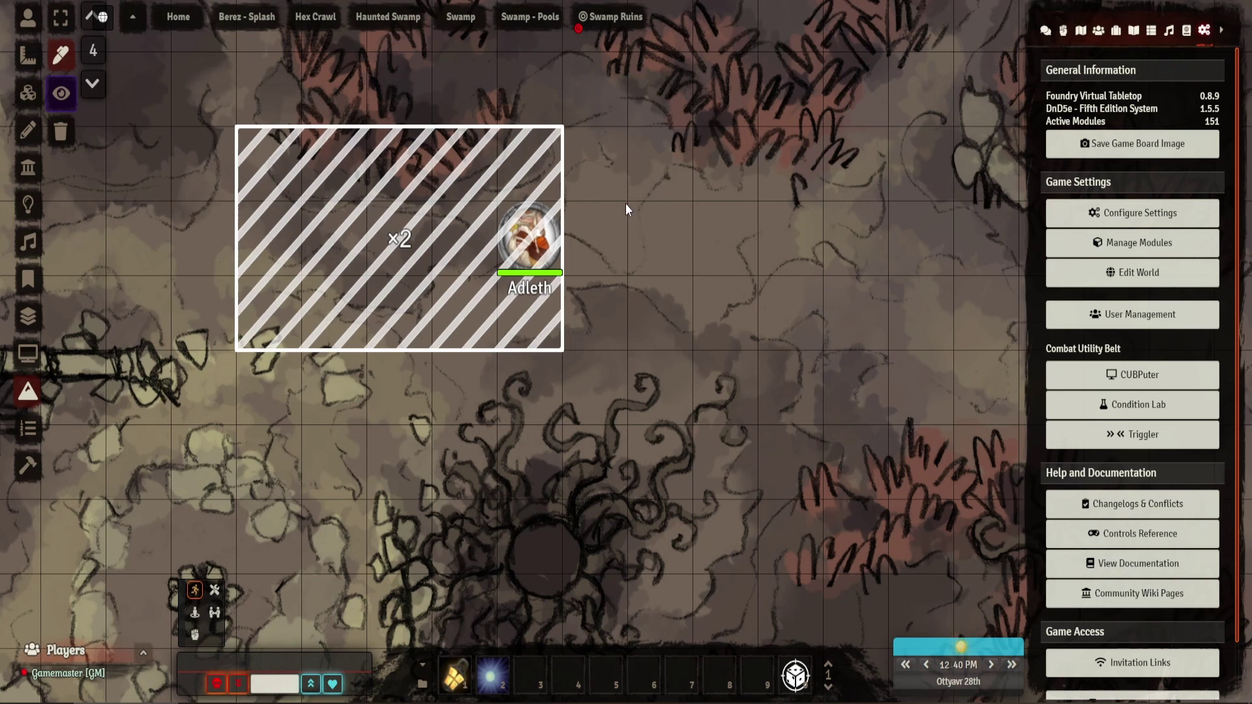
# Draw a closed polygon terrain area 2 by 2 grid squares, one square east of the ×2 terrain area, and finish the shape
pyautogui.moveTo(626, 203)
pyautogui.mouseDown()
pyautogui.moveTo(765, 218)
pyautogui.moveTo(753, 205)
pyautogui.mouseUp()
pyautogui.click(758, 201)
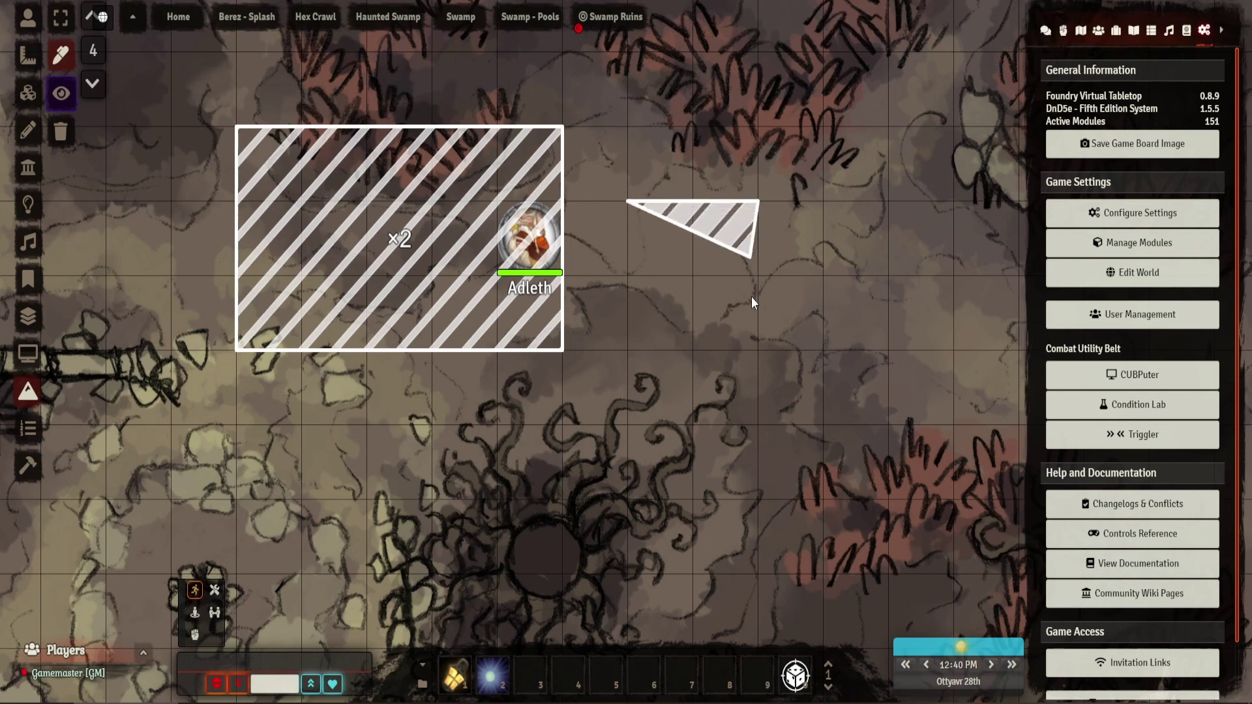
pyautogui.click(756, 350)
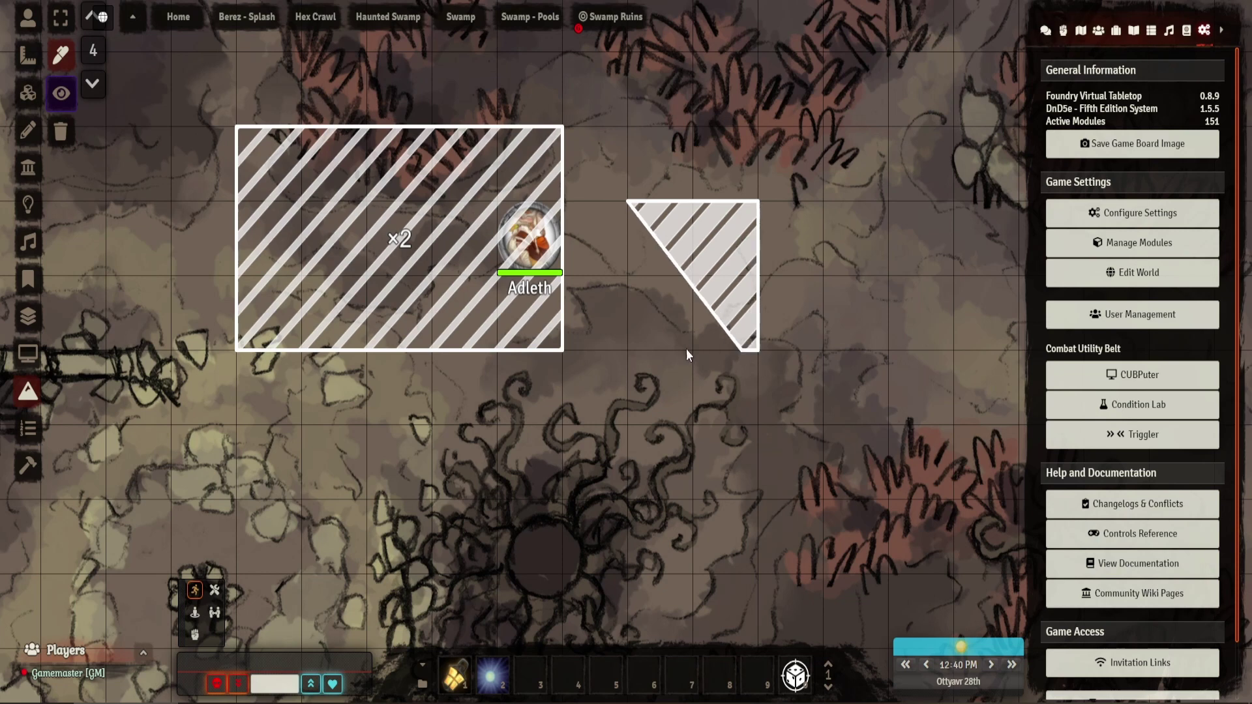
pyautogui.click(626, 354)
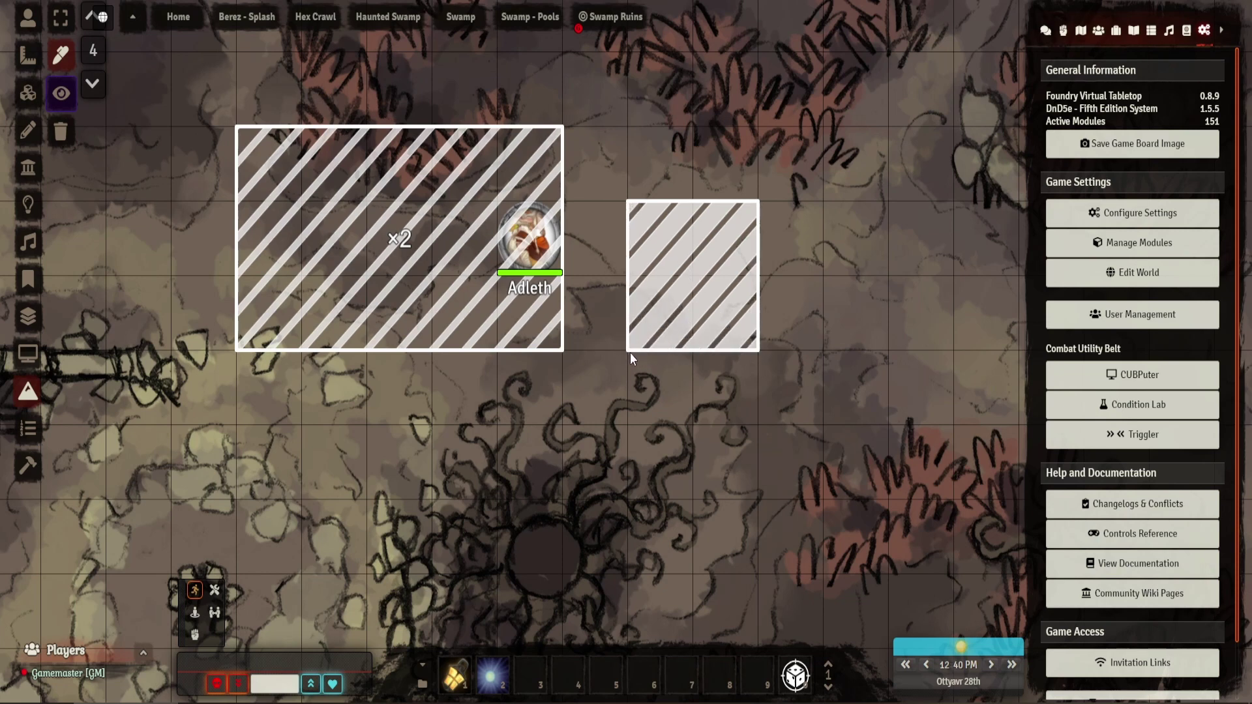
pyautogui.doubleClick(627, 347)
# Switch to token controls and move the character token four squares east and one south, just past the 2 by 2 terrain area
pyautogui.click(28, 26)
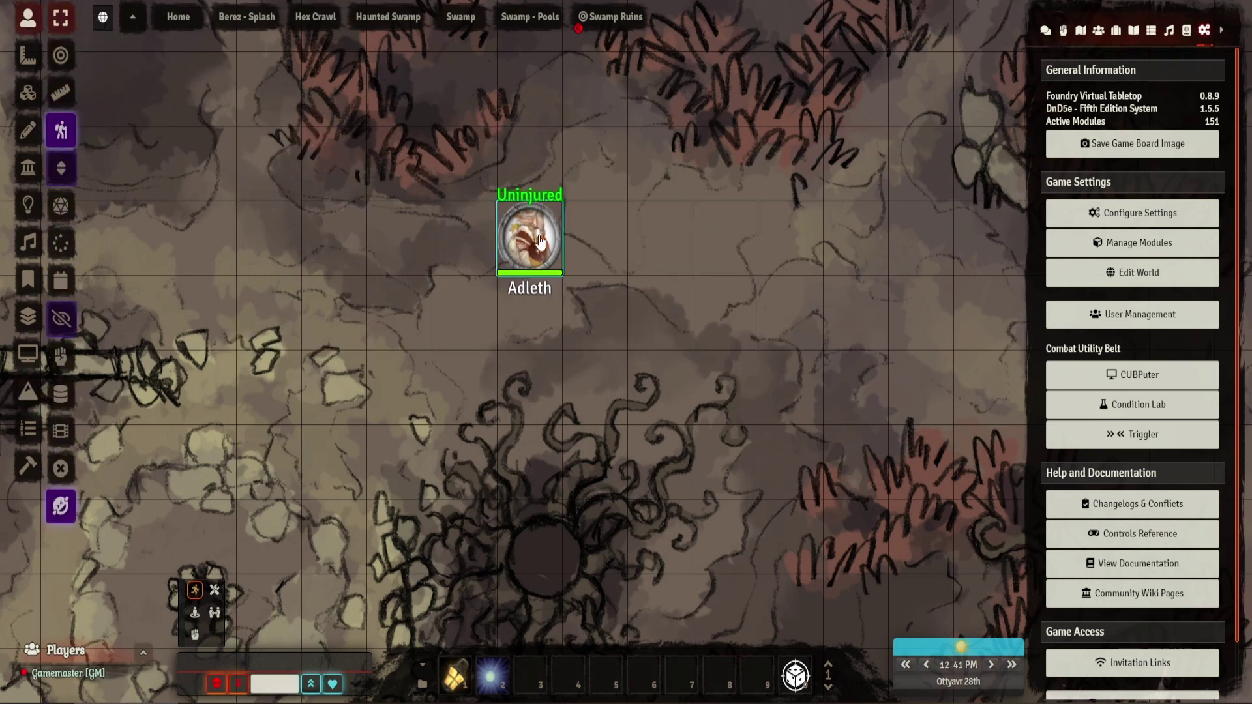
pyautogui.moveTo(541, 243); pyautogui.dragTo(809, 300)
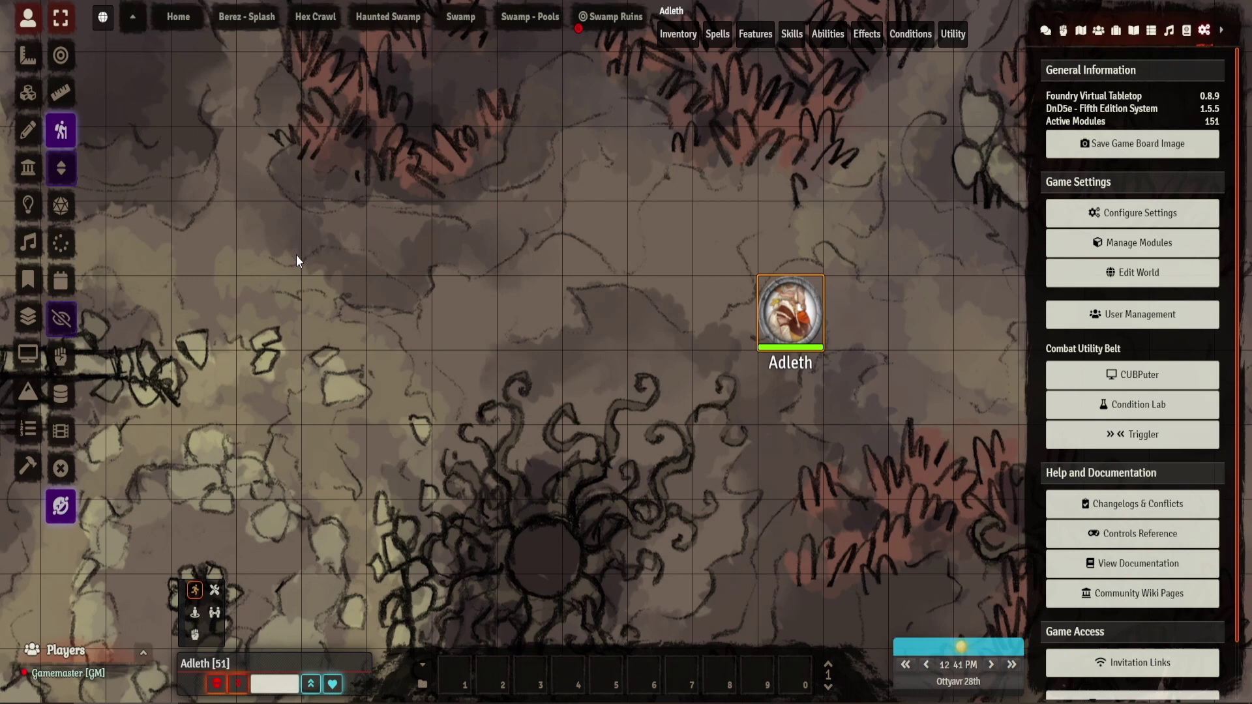
# Return to the terrain layer, set the movement cost multiplier to 2, and draw a narrow triangular terrain polygon west of the character token
pyautogui.click(28, 391)
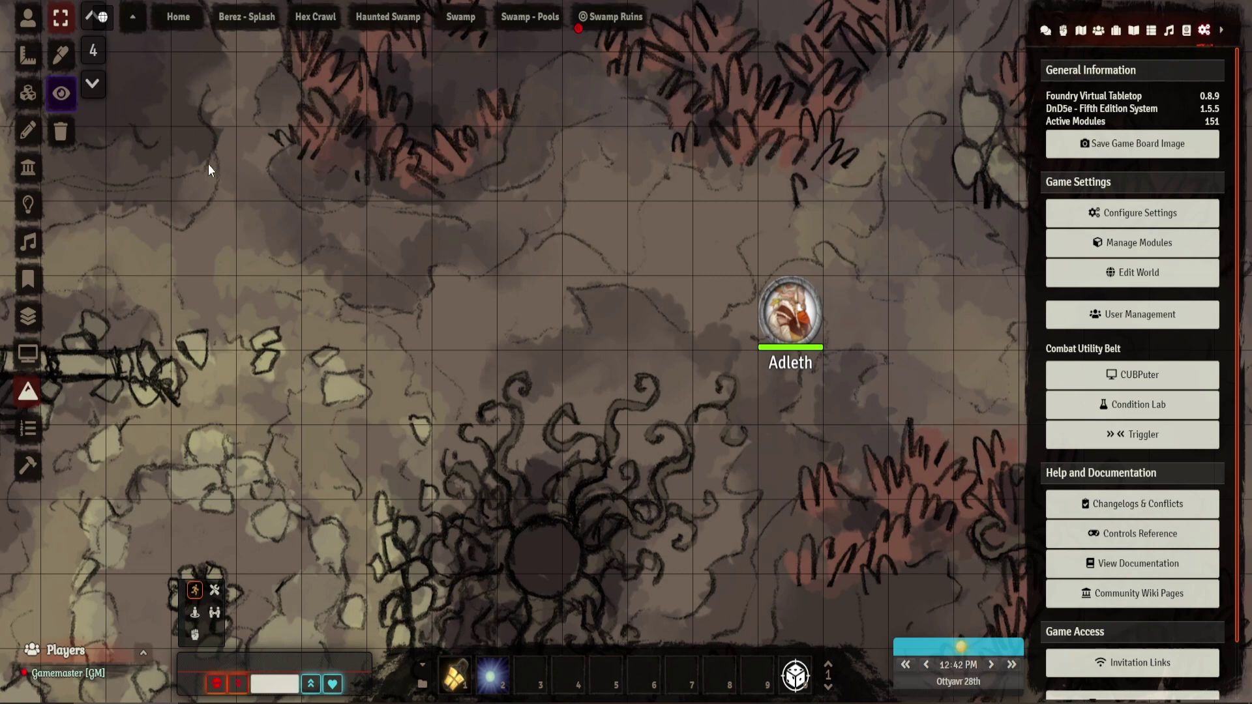
pyautogui.click(92, 83)
pyautogui.click(92, 83)
pyautogui.click(92, 83)
pyautogui.click(92, 18)
pyautogui.moveTo(437, 202)
pyautogui.mouseDown()
pyautogui.moveTo(489, 241)
pyautogui.moveTo(509, 276)
pyautogui.moveTo(472, 251)
pyautogui.moveTo(443, 204)
pyautogui.mouseUp()
pyautogui.click(61, 55)
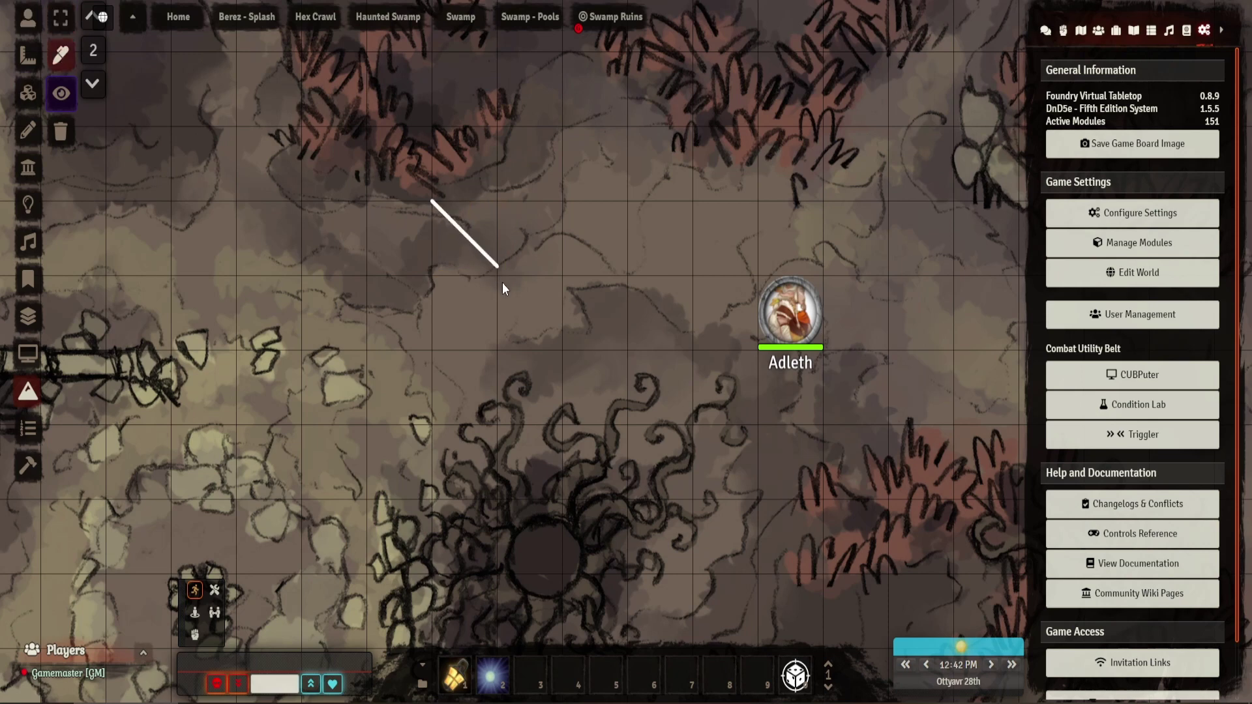
pyautogui.moveTo(503, 284)
pyautogui.mouseDown()
pyautogui.moveTo(497, 271)
pyautogui.moveTo(620, 425)
pyautogui.moveTo(553, 464)
pyautogui.mouseUp()
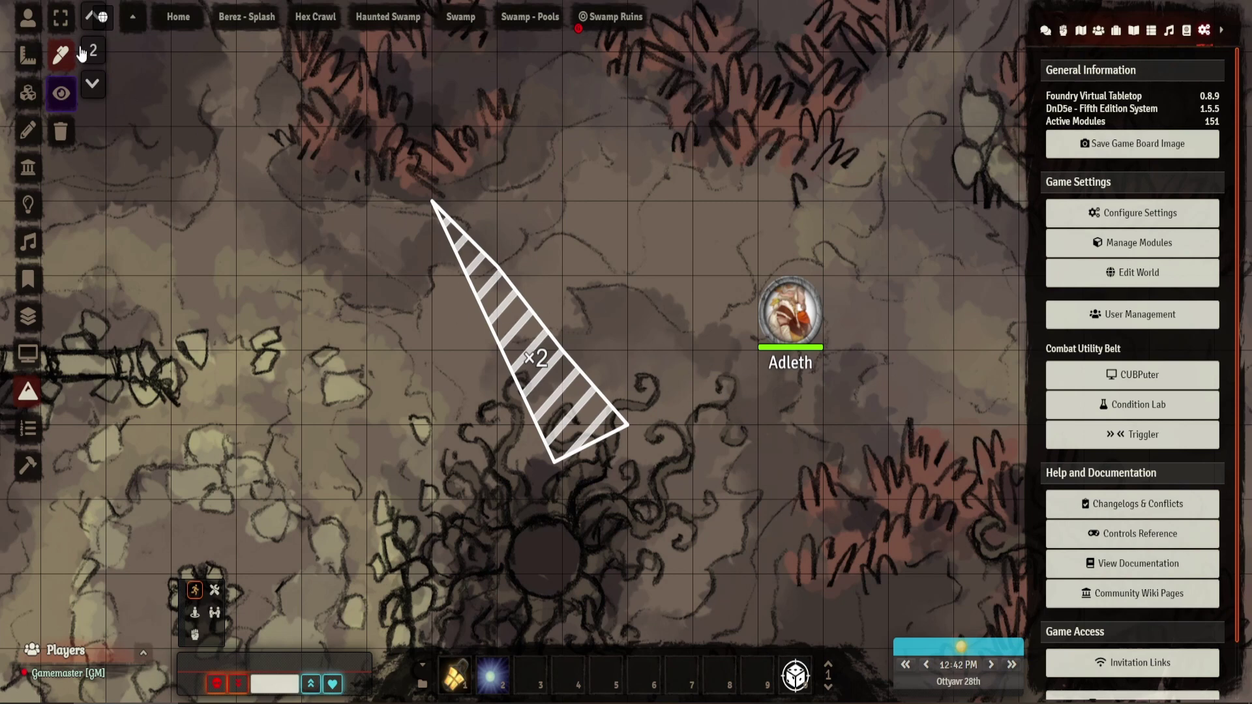
# Switch to token controls and move the character token five squares west across the triangular terrain, followed by two more squares west
pyautogui.click(28, 20)
pyautogui.moveTo(776, 325); pyautogui.dragTo(464, 307)
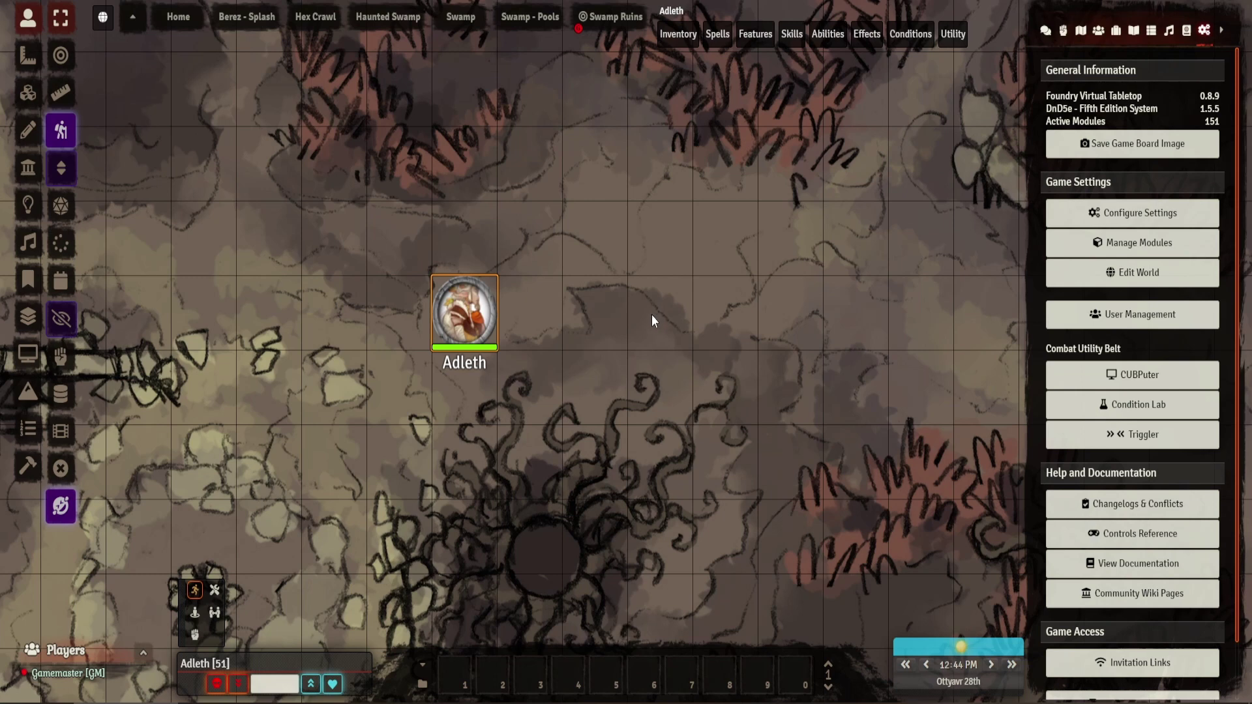
pyautogui.moveTo(461, 312); pyautogui.dragTo(320, 302)
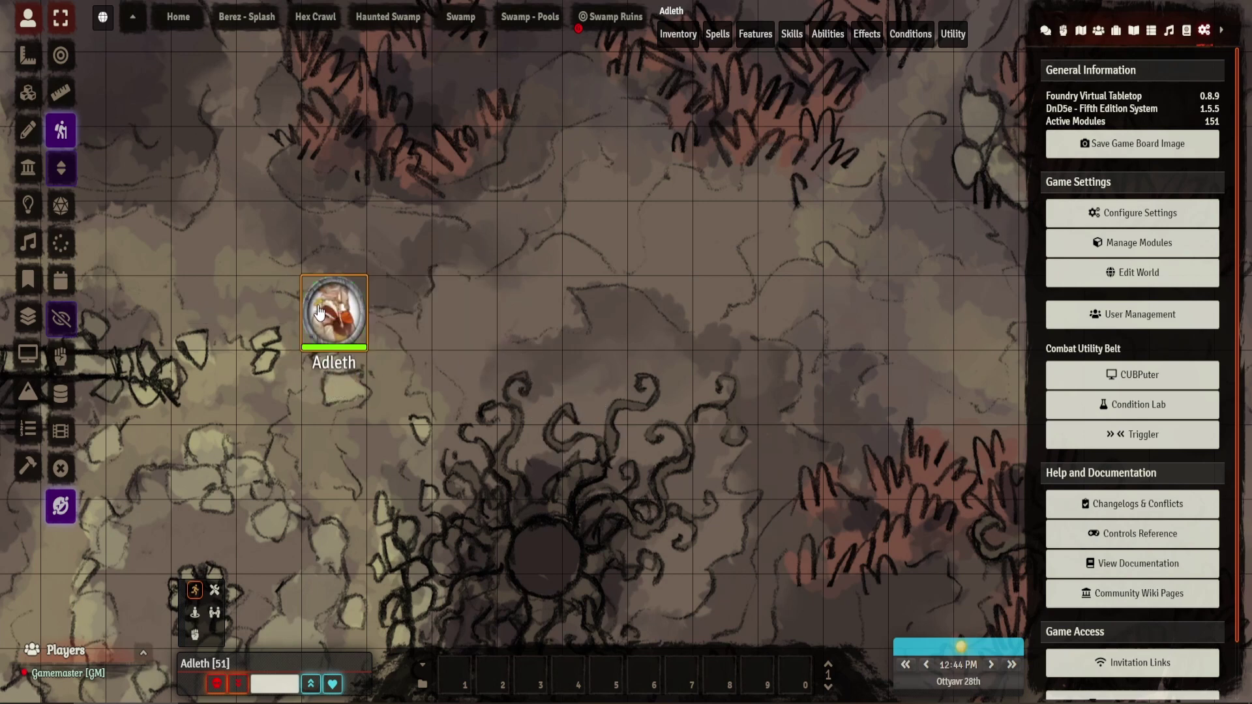